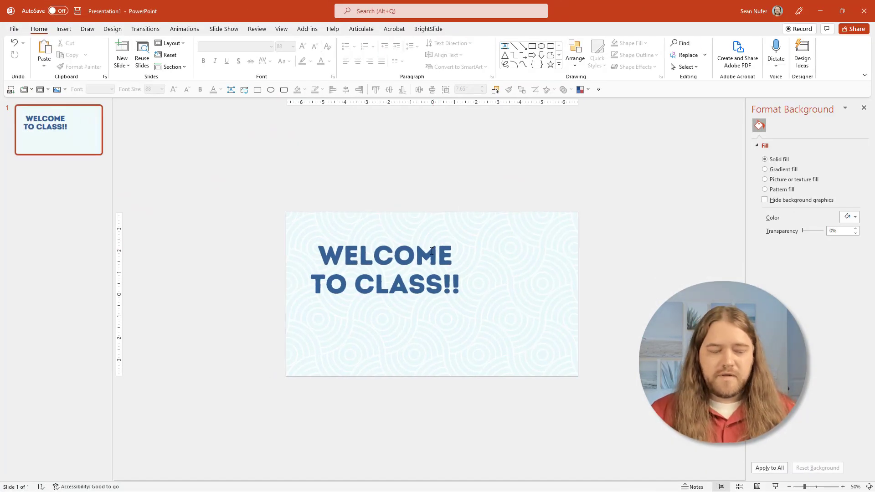
Paste the webcam photo onto the slide, resize it, and place it in the bottom-right corner
{"action": "scroll", "coordinate": [432, 251], "scroll_direction": "up", "scroll_amount": 5}
{"action": "scroll", "coordinate": [432, 251], "scroll_direction": "down", "scroll_amount": 2}
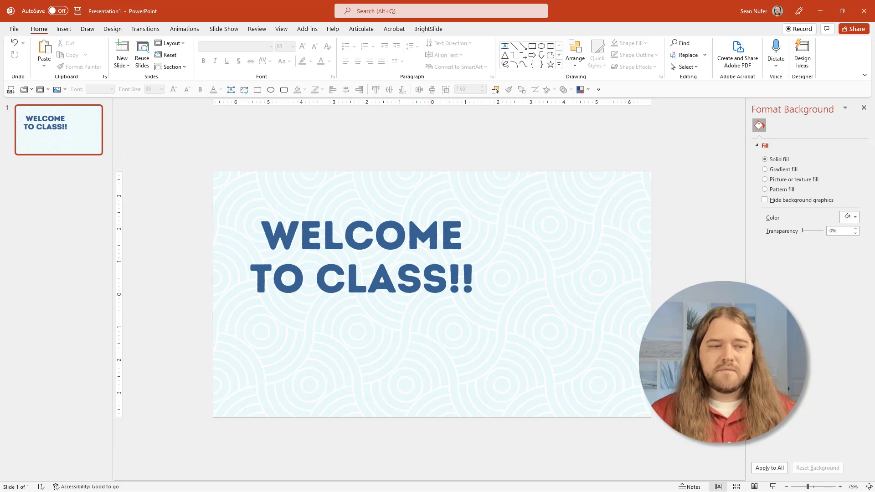
{"action": "key", "text": "ctrl+v"}
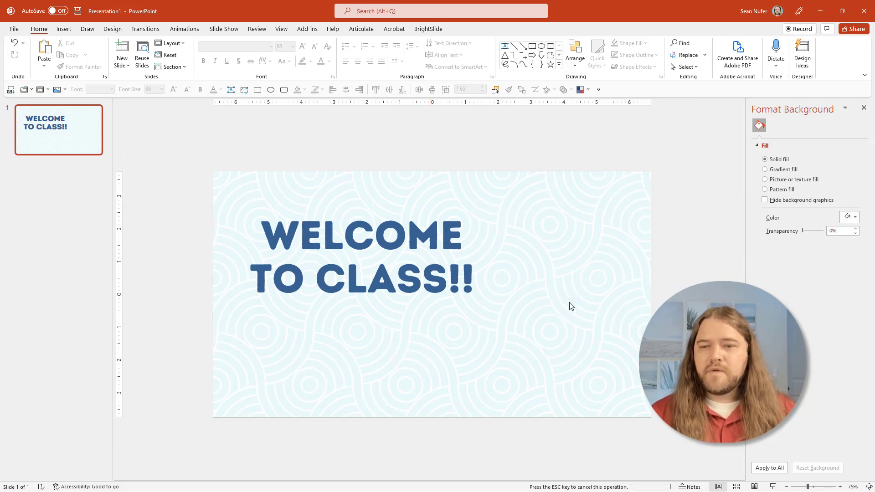
{"action": "left_click_drag", "start_coordinate": [215, 171], "coordinate": [405, 256]}
{"action": "left_click_drag", "start_coordinate": [477, 316], "coordinate": [515, 293]}
{"action": "left_click_drag", "start_coordinate": [430, 246], "coordinate": [373, 208]}
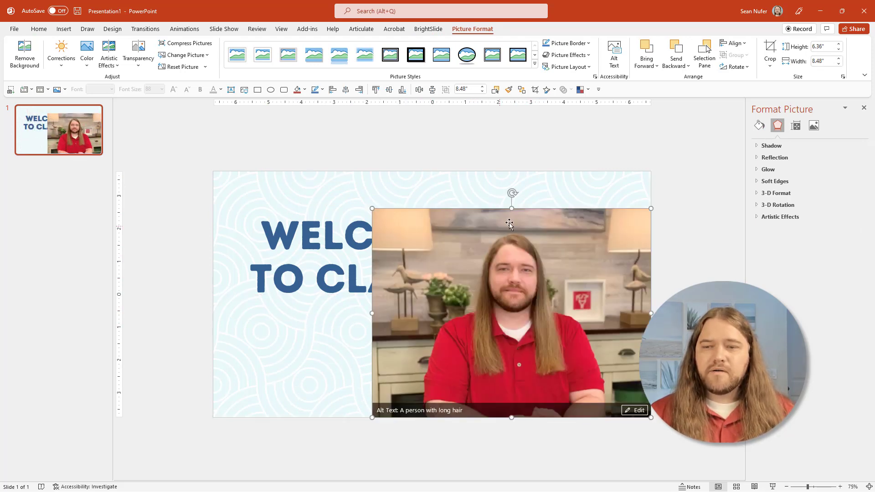
{"action": "key", "text": "Escape"}
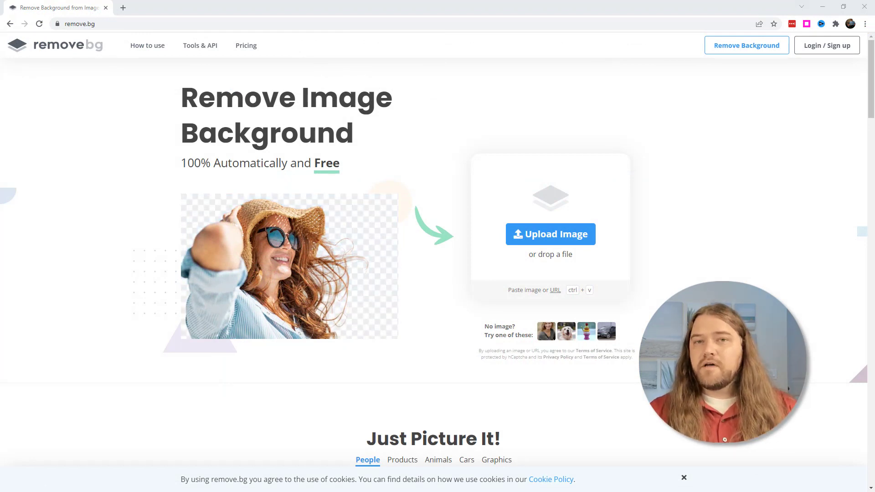
Upload the presenter's photo to remove.bg and preview the cut-out in the background editor
{"action": "left_click_drag", "start_coordinate": [0, 244], "coordinate": [486, 253]}
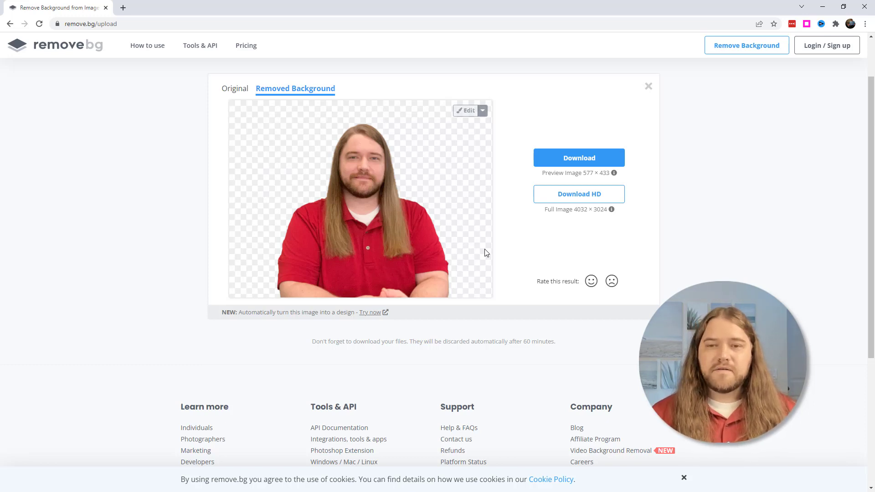
{"action": "left_click", "coordinate": [463, 111]}
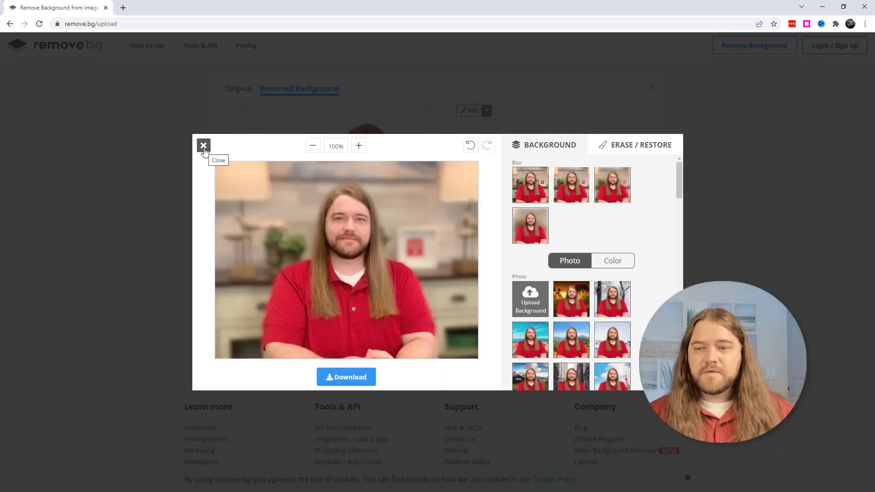
{"action": "left_click", "coordinate": [204, 147]}
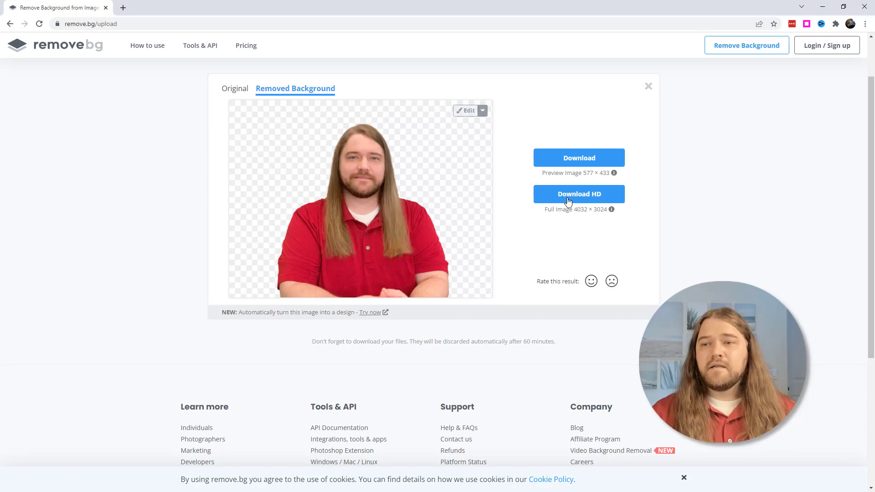
Download the preview-size cut-out and paste it, enlarged, onto the slide's right side
{"action": "left_click", "coordinate": [571, 165]}
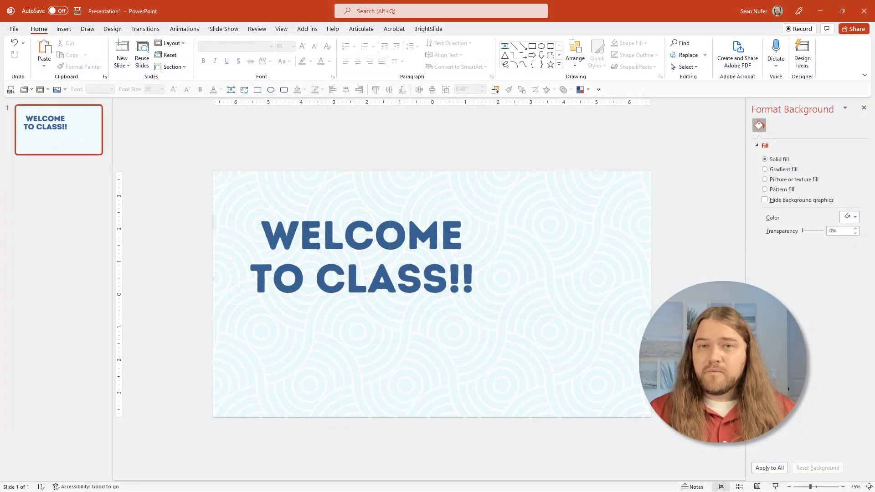
{"action": "key", "text": "ctrl+v"}
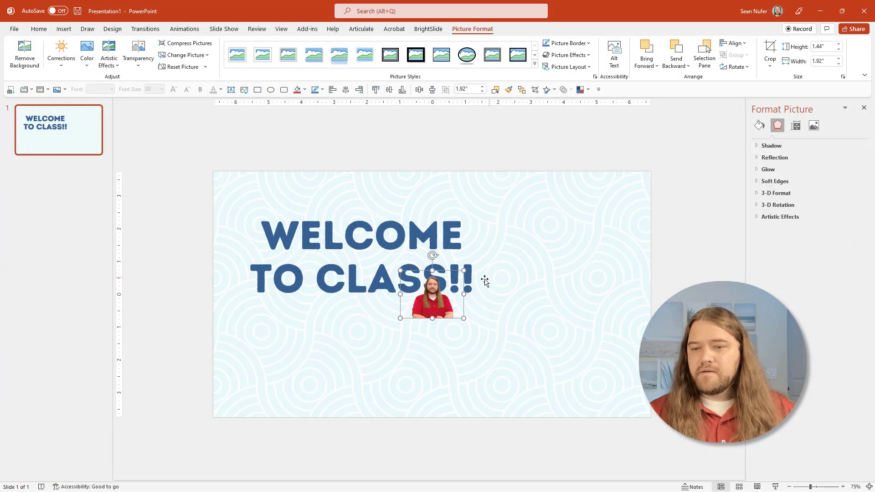
{"action": "left_click_drag", "start_coordinate": [463, 271], "coordinate": [560, 326]}
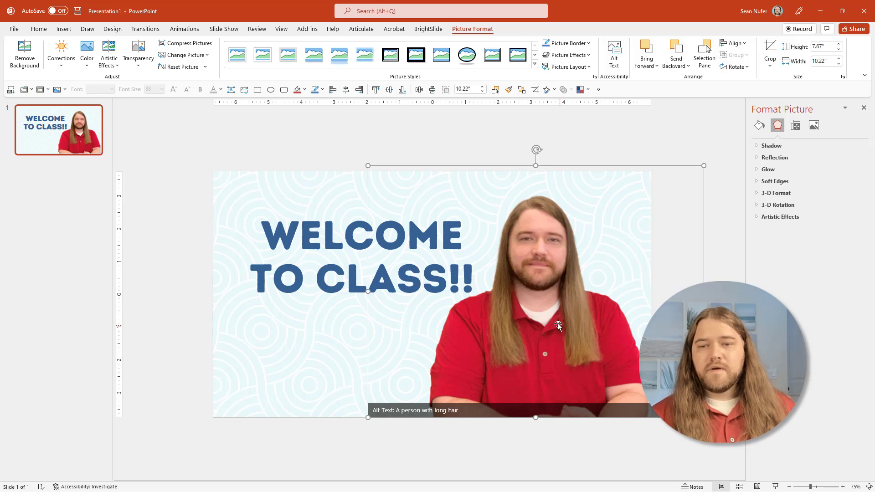
{"action": "left_click", "coordinate": [244, 199]}
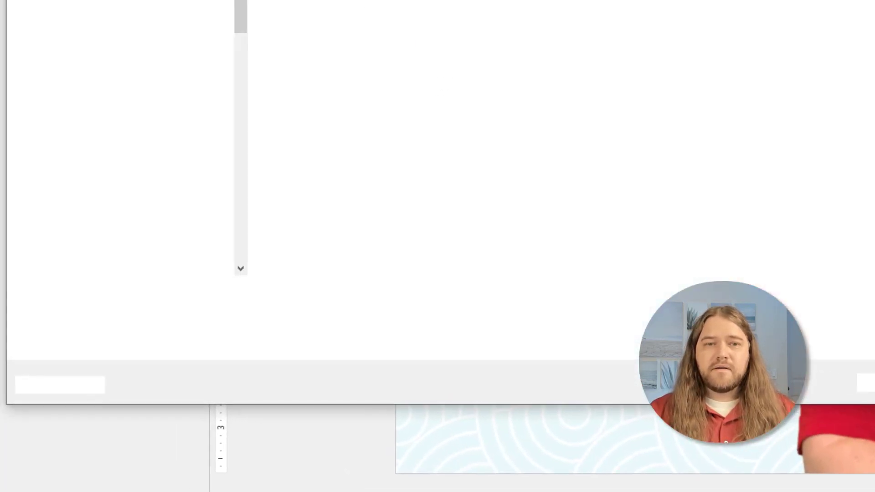
Set the Save as type to PNG Portable Network Graphics Format (*.png)
{"action": "left_click", "coordinate": [214, 321]}
{"action": "left_click", "coordinate": [165, 140]}
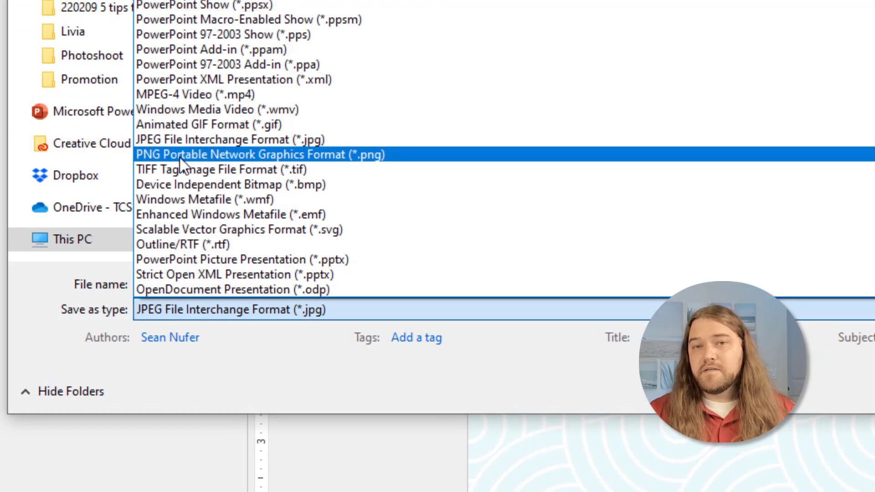
{"action": "left_click", "coordinate": [180, 157]}
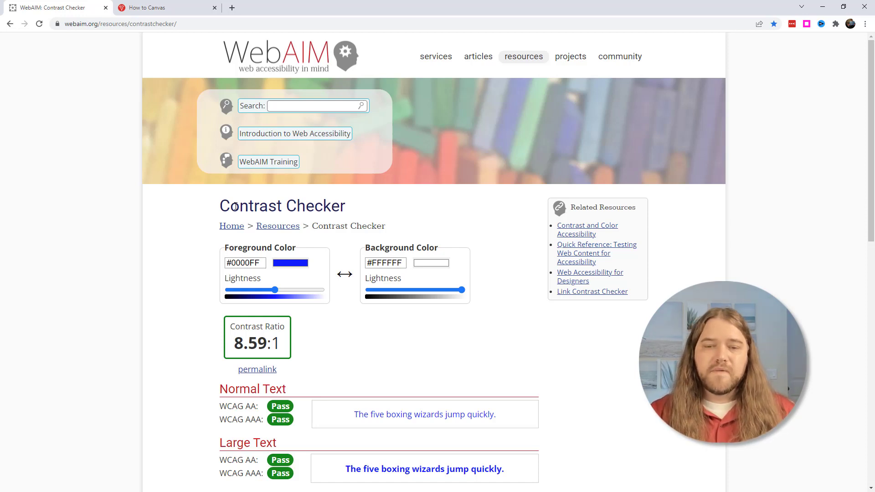
Switch to the How to Canvas website tab
{"action": "left_click", "coordinate": [161, 8]}
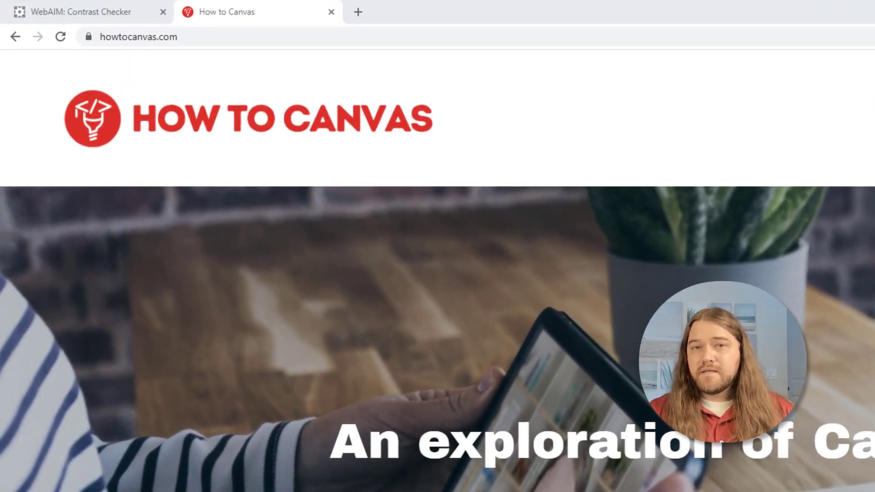
Sample the logo red #DC2F29 and enter it as the contrast checker's foreground colour
{"action": "left_click", "coordinate": [151, 119]}
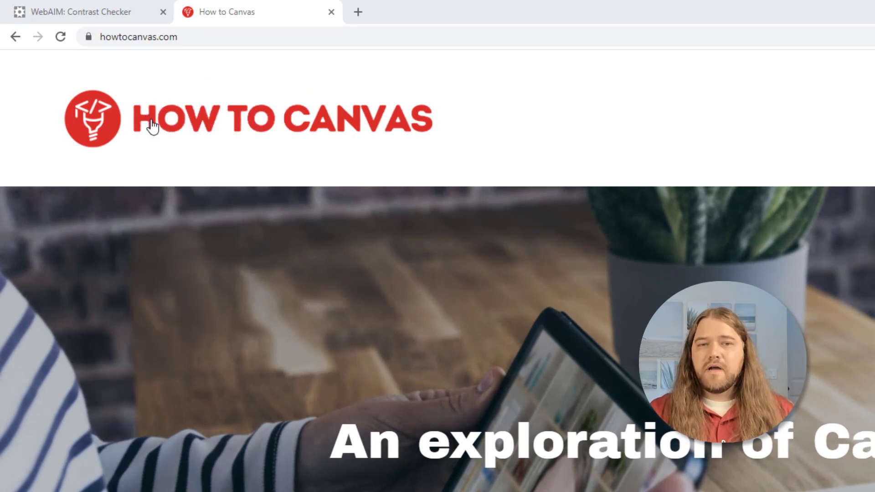
{"action": "left_click", "coordinate": [129, 13]}
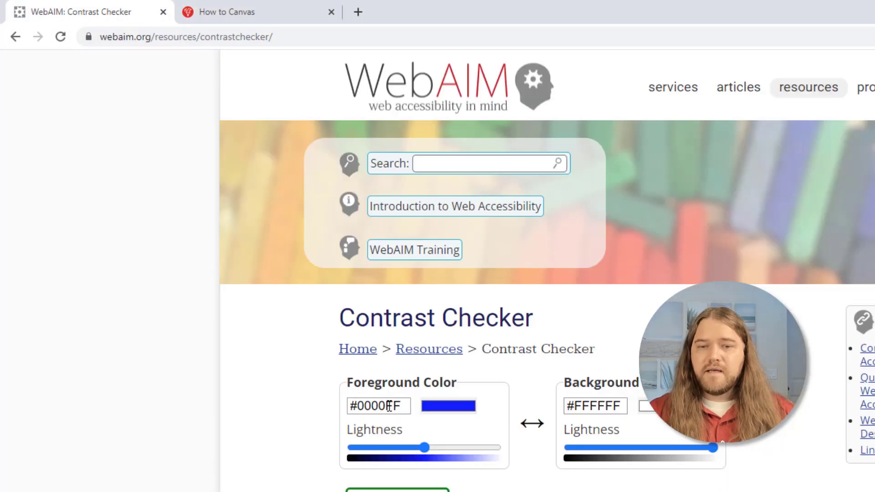
{"action": "left_click_drag", "start_coordinate": [392, 407], "coordinate": [344, 397]}
{"action": "type", "text": "#DC2F29"}
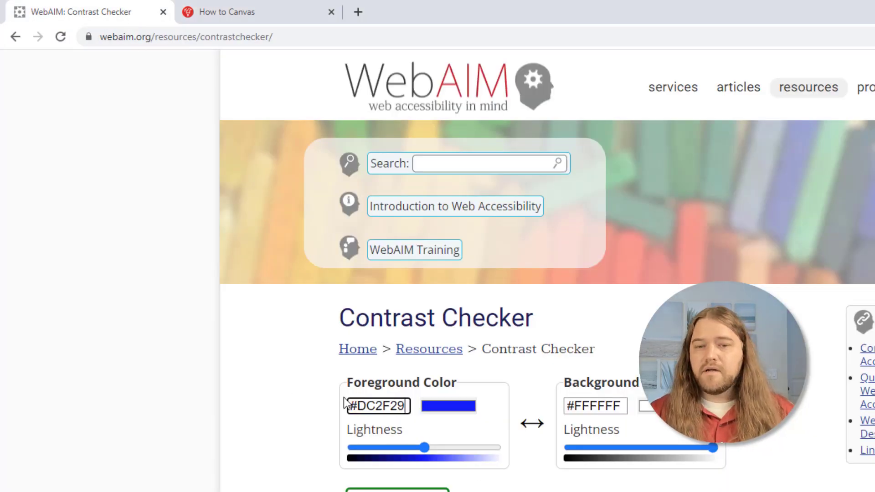
{"action": "key", "text": "Return"}
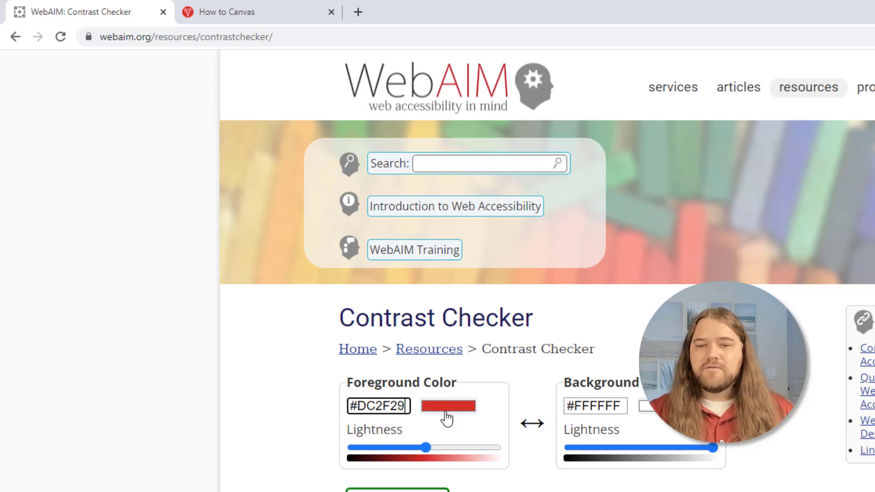
Review the 4.68:1 results: normal text passes AA but fails AAA, and large text passes both
{"action": "left_click", "coordinate": [532, 424]}
{"action": "left_click", "coordinate": [532, 424]}
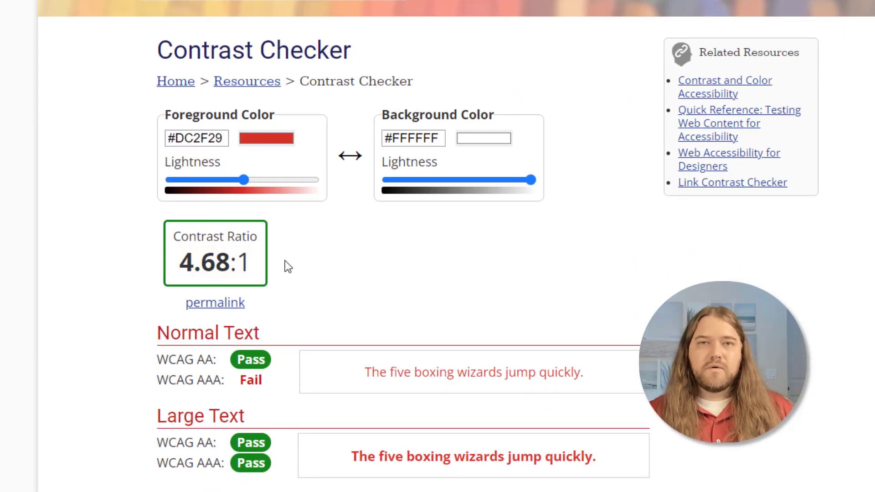
{"action": "scroll", "coordinate": [286, 260], "scroll_direction": "down", "scroll_amount": 6}
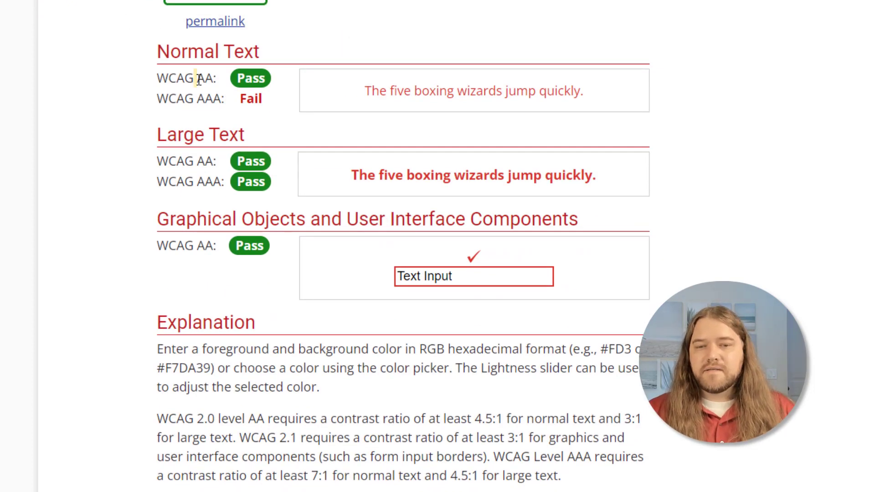
{"action": "left_click_drag", "start_coordinate": [197, 78], "coordinate": [213, 79]}
{"action": "left_click_drag", "start_coordinate": [198, 165], "coordinate": [225, 179]}
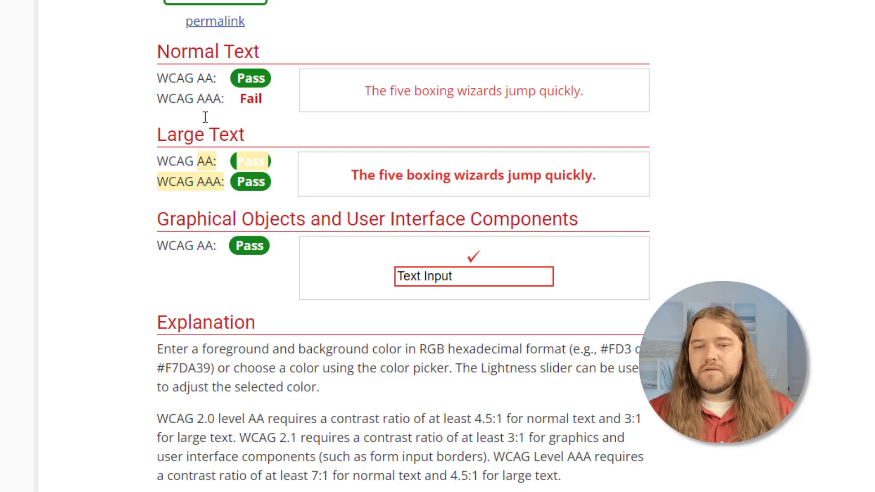
{"action": "left_click_drag", "start_coordinate": [198, 99], "coordinate": [221, 99]}
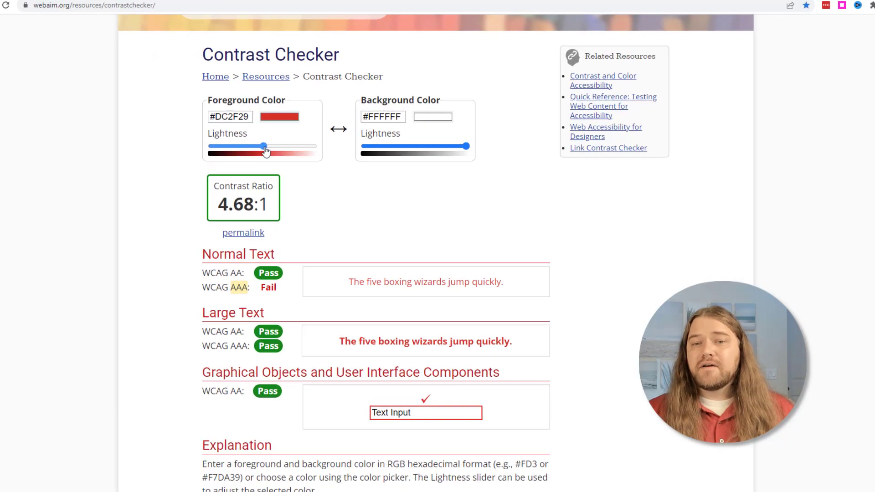
Adjust the foreground lightness to darken the red to #CE2722, reaching 5.33:1 contrast
{"action": "left_click_drag", "start_coordinate": [264, 151], "coordinate": [274, 153]}
{"action": "mouse_move", "coordinate": [204, 109]}
{"action": "left_mouse_down"}
{"action": "mouse_move", "coordinate": [184, 109]}
{"action": "mouse_move", "coordinate": [192, 110]}
{"action": "left_mouse_up"}
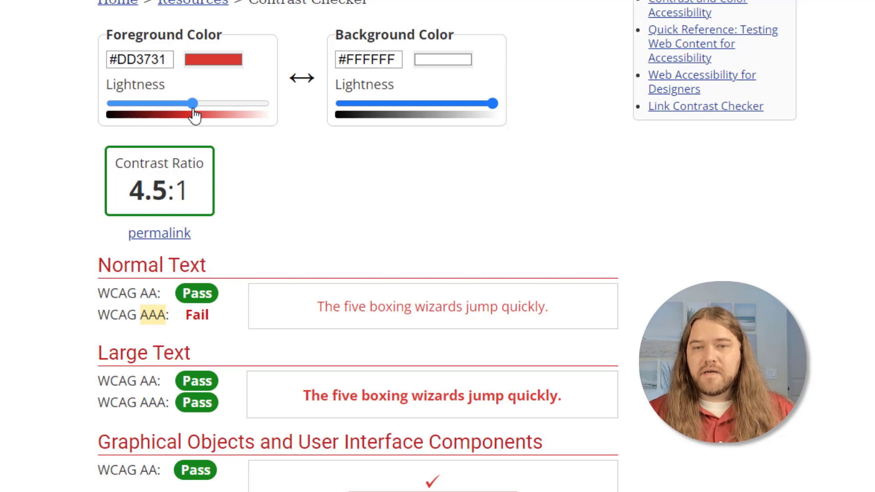
{"action": "left_click_drag", "start_coordinate": [195, 116], "coordinate": [185, 116]}
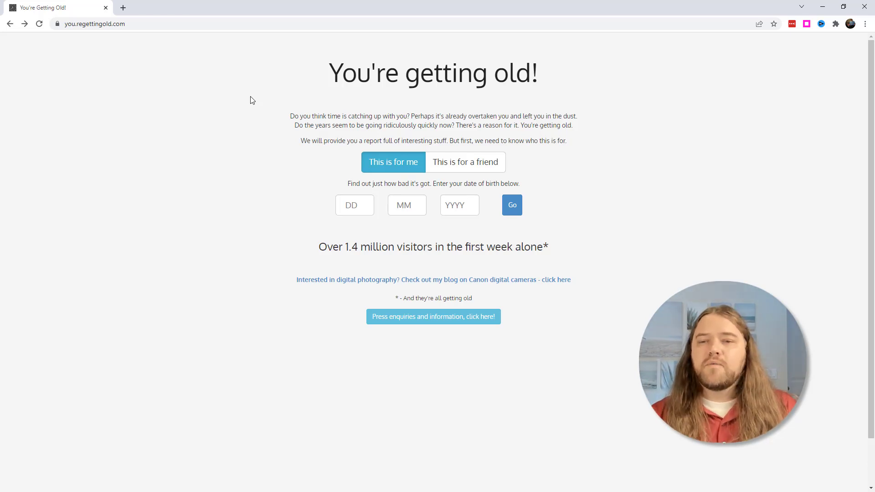
Fill in the friend form with birth date 14/02/1980 and first name 'How To Canvas'
{"action": "left_click", "coordinate": [471, 168]}
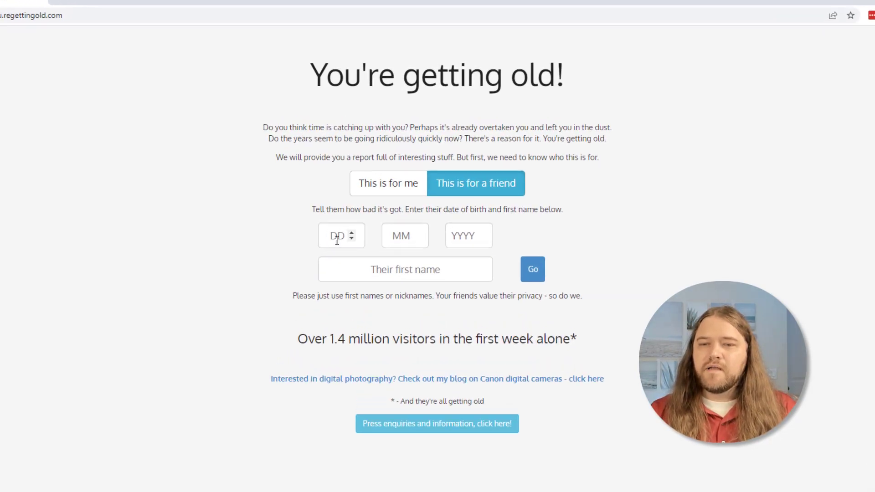
{"action": "left_click", "coordinate": [336, 243]}
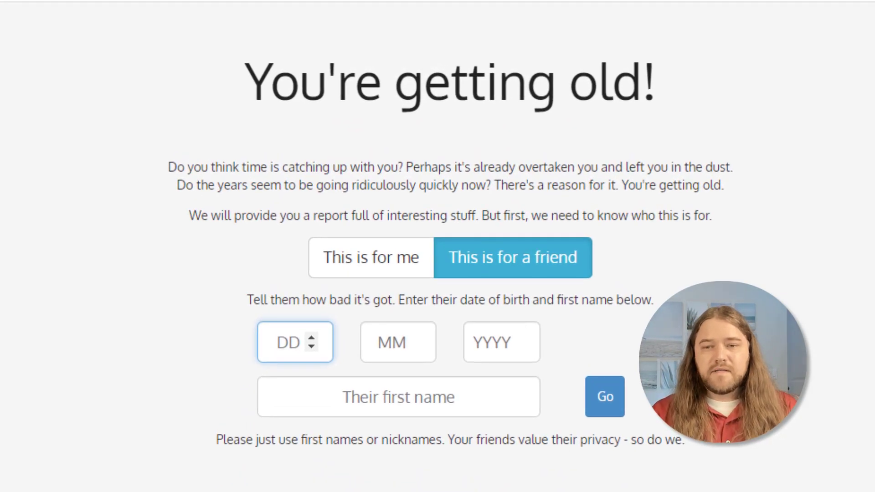
{"action": "type", "text": "14"}
{"action": "key", "text": "Tab"}
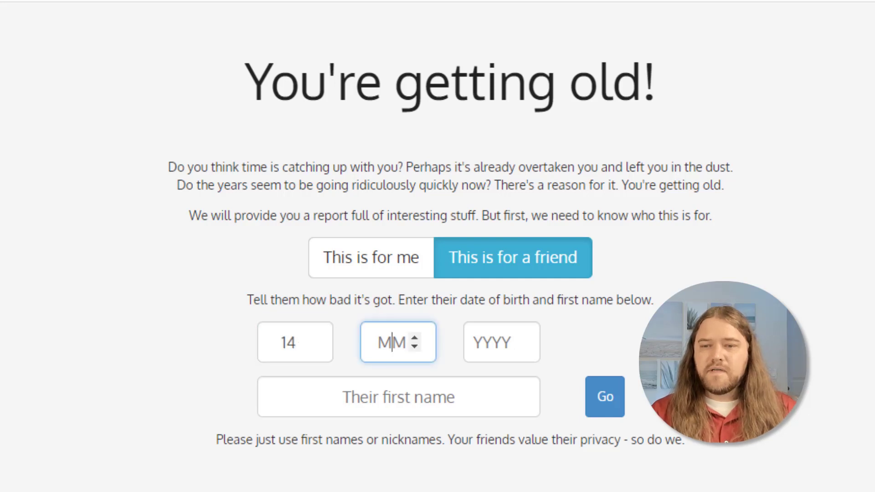
{"action": "type", "text": "02"}
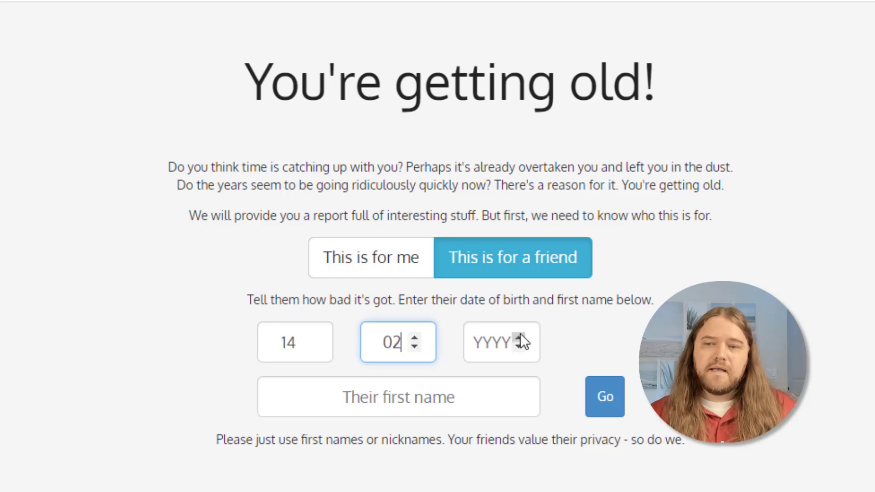
{"action": "left_click", "coordinate": [517, 338]}
{"action": "left_click_drag", "start_coordinate": [493, 344], "coordinate": [543, 348]}
{"action": "type", "text": "80"}
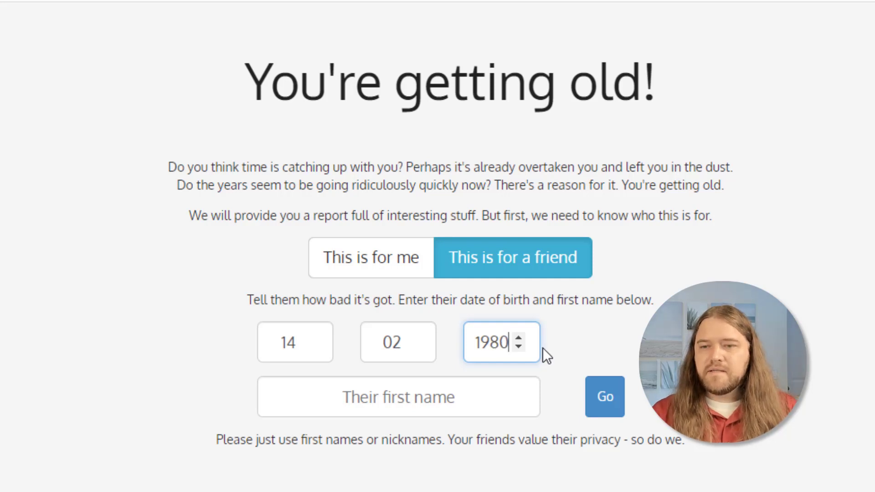
{"action": "left_click", "coordinate": [424, 396]}
{"action": "type", "text": "How To Canvas"}
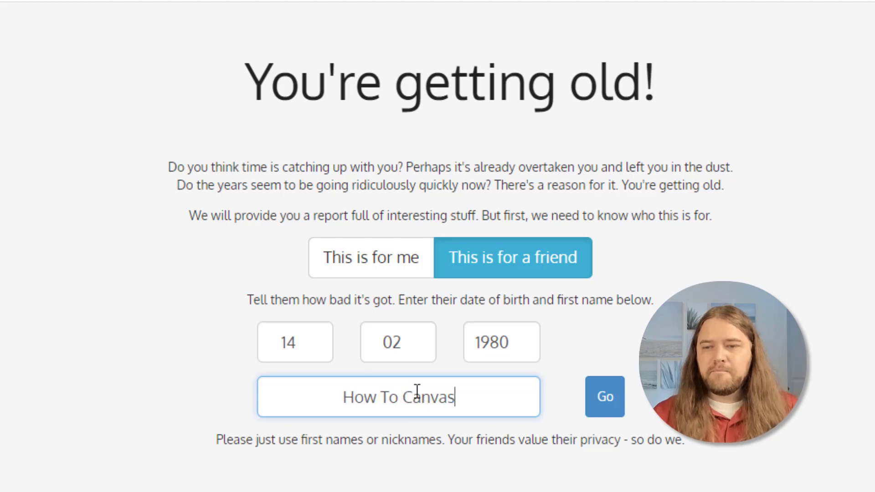
Submit the form and highlight the age and the 15,341-day count in the report
{"action": "left_click", "coordinate": [603, 411]}
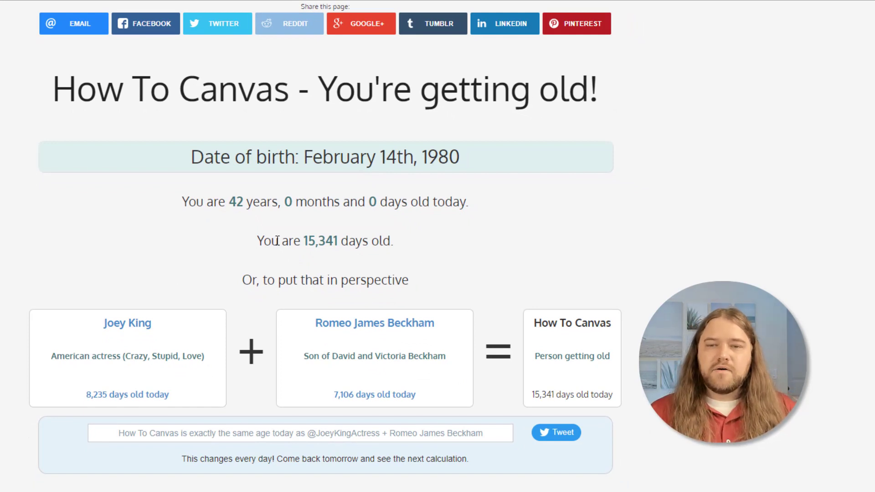
{"action": "scroll", "coordinate": [276, 241], "scroll_direction": "down", "scroll_amount": 1}
{"action": "left_click_drag", "start_coordinate": [231, 139], "coordinate": [463, 141]}
{"action": "left_click", "coordinate": [309, 179]}
{"action": "left_click_drag", "start_coordinate": [308, 179], "coordinate": [340, 181]}
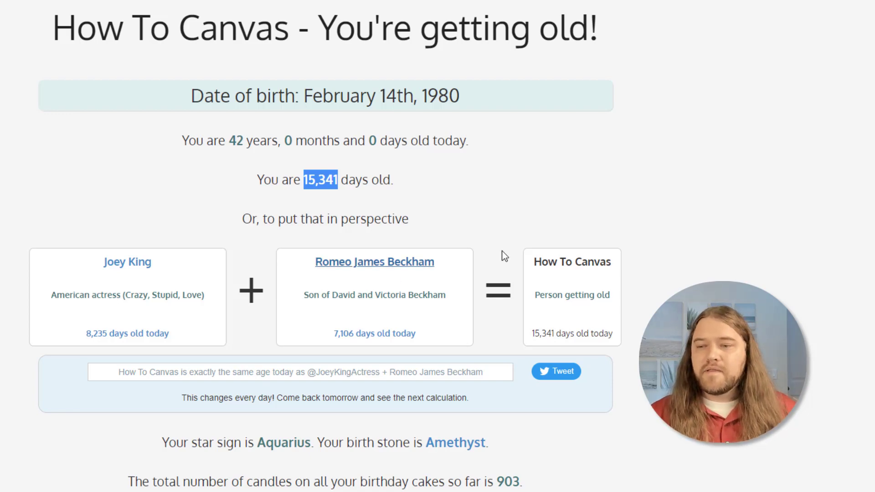
Highlight the Aquarius star sign and 903 candles, then scroll through the past events
{"action": "scroll", "coordinate": [258, 138], "scroll_direction": "down", "scroll_amount": 5}
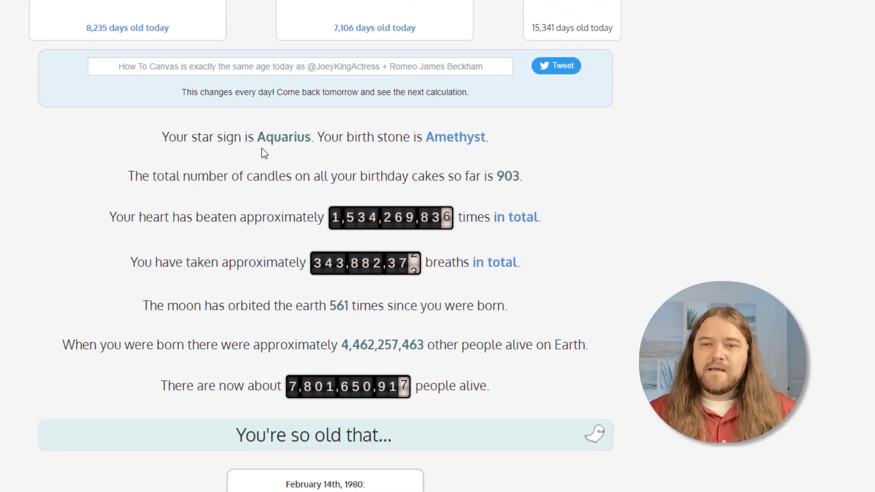
{"action": "left_click_drag", "start_coordinate": [259, 138], "coordinate": [310, 138]}
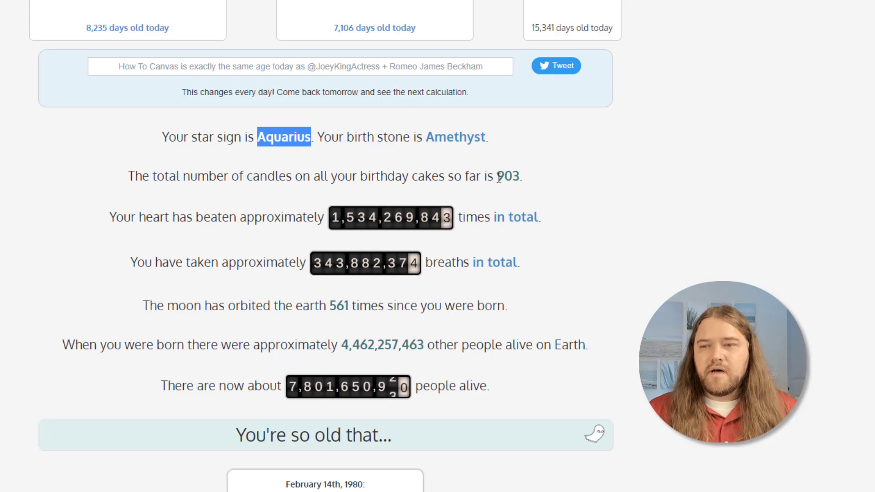
{"action": "left_click_drag", "start_coordinate": [497, 177], "coordinate": [519, 178]}
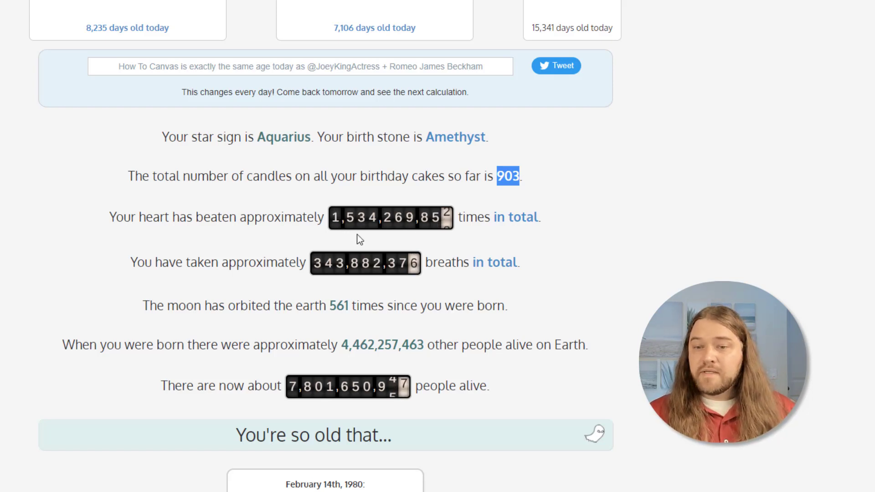
{"action": "scroll", "coordinate": [332, 240], "scroll_direction": "down", "scroll_amount": 3}
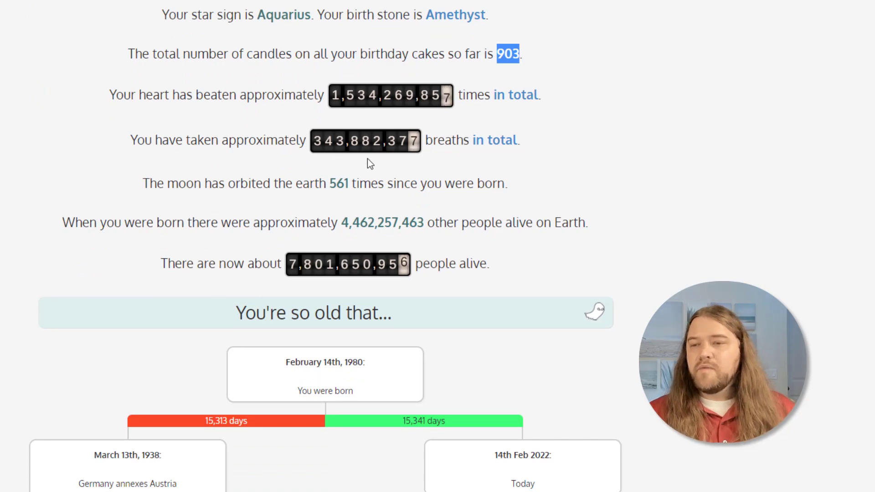
{"action": "scroll", "coordinate": [455, 176], "scroll_direction": "down", "scroll_amount": 3}
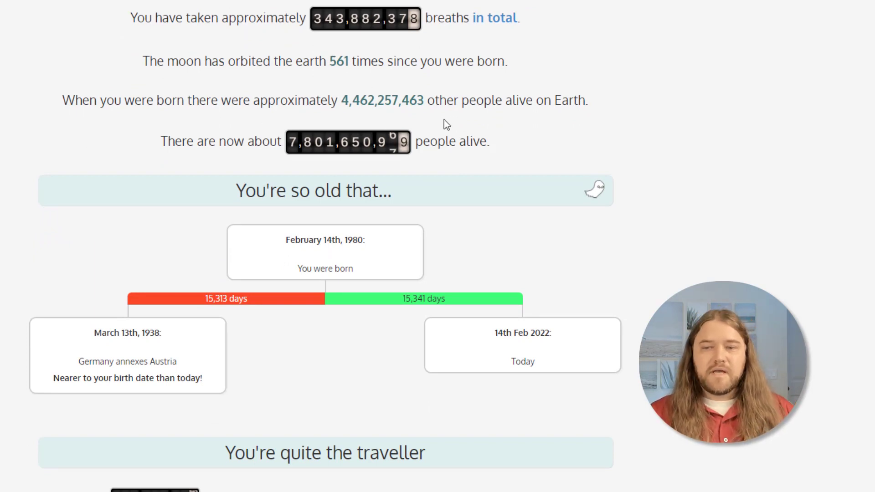
{"action": "scroll", "coordinate": [470, 146], "scroll_direction": "down", "scroll_amount": 1}
{"action": "scroll", "coordinate": [469, 144], "scroll_direction": "down", "scroll_amount": 3}
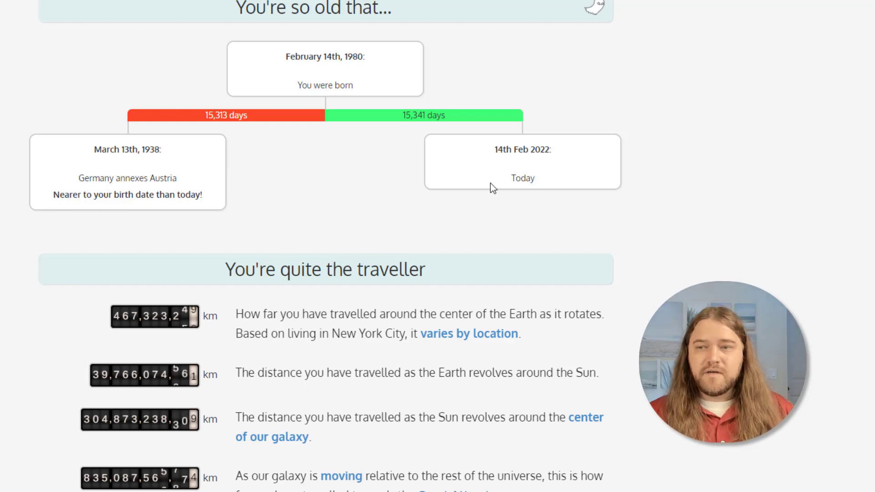
{"action": "scroll", "coordinate": [457, 203], "scroll_direction": "down", "scroll_amount": 6}
{"action": "scroll", "coordinate": [457, 204], "scroll_direction": "down", "scroll_amount": 5}
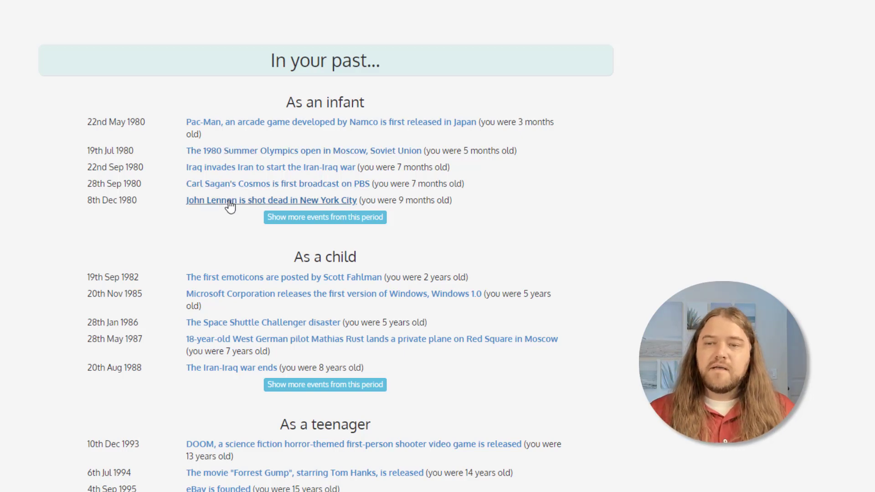
Scroll further through the report and highlight the 15,000-days milestone line
{"action": "scroll", "coordinate": [228, 211], "scroll_direction": "down", "scroll_amount": 5}
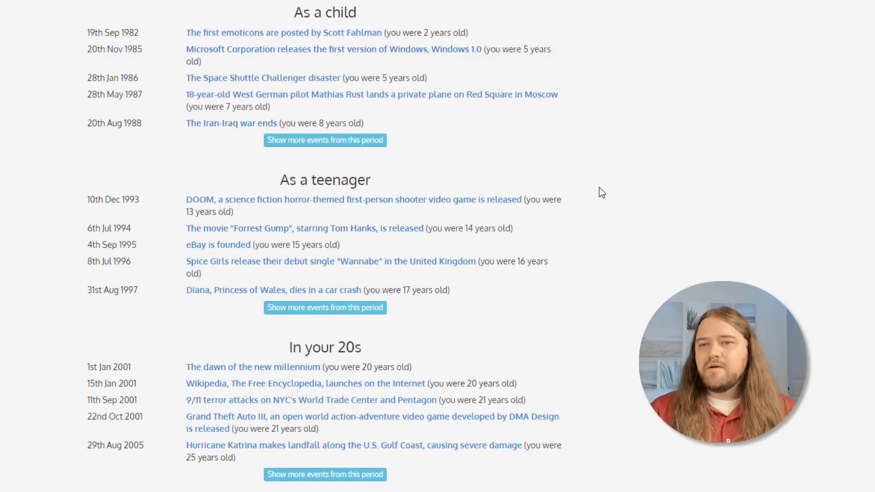
{"action": "scroll", "coordinate": [596, 178], "scroll_direction": "down", "scroll_amount": 9}
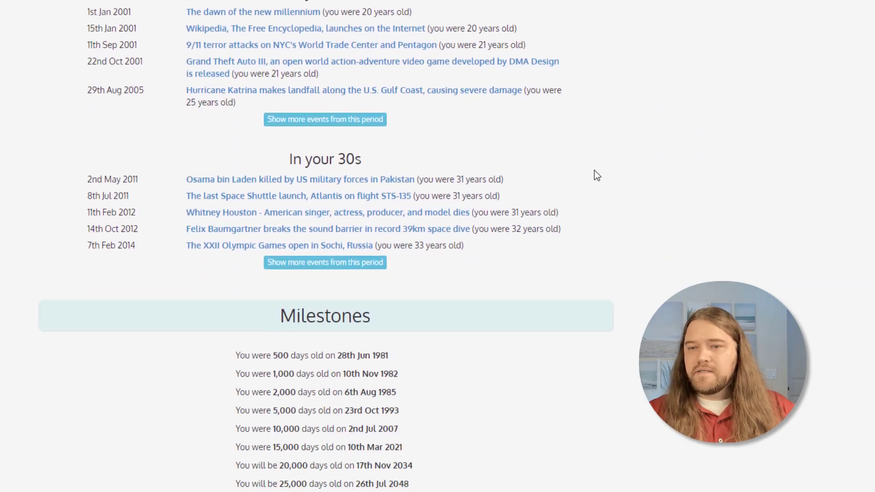
{"action": "scroll", "coordinate": [593, 175], "scroll_direction": "down", "scroll_amount": 4}
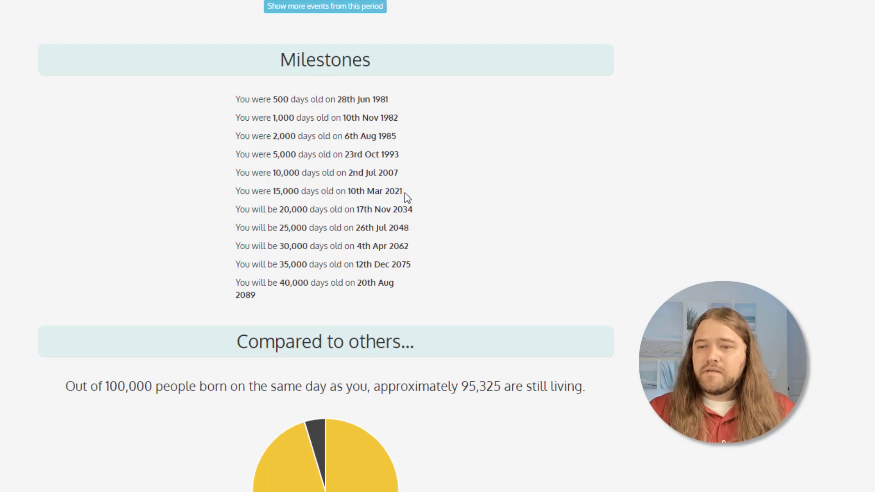
{"action": "left_click_drag", "start_coordinate": [403, 192], "coordinate": [236, 196]}
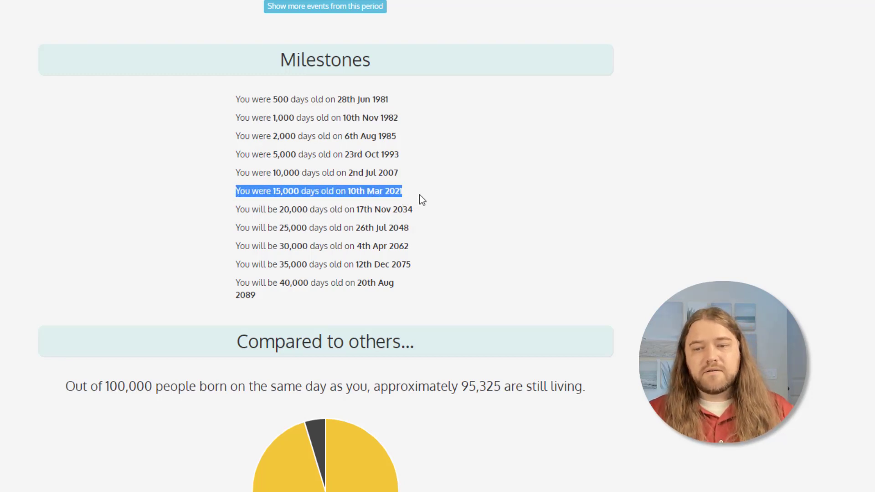
{"action": "scroll", "coordinate": [429, 202], "scroll_direction": "down", "scroll_amount": 7}
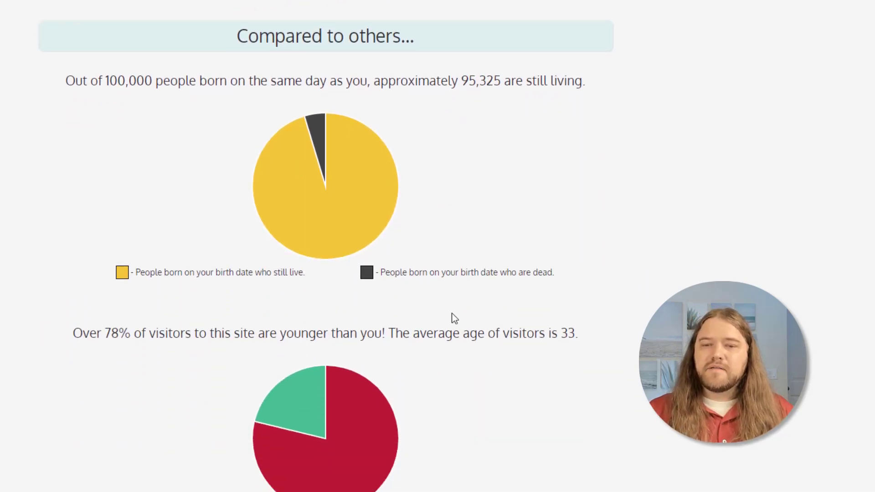
{"action": "scroll", "coordinate": [608, 234], "scroll_direction": "down", "scroll_amount": 2}
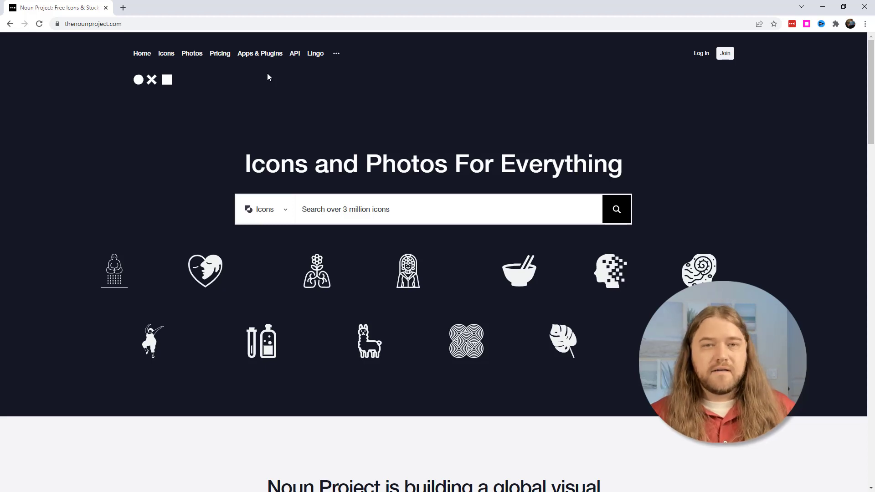
Search Noun Project for 'student' and switch the results to the 1375 Photos tab
{"action": "left_click", "coordinate": [370, 208]}
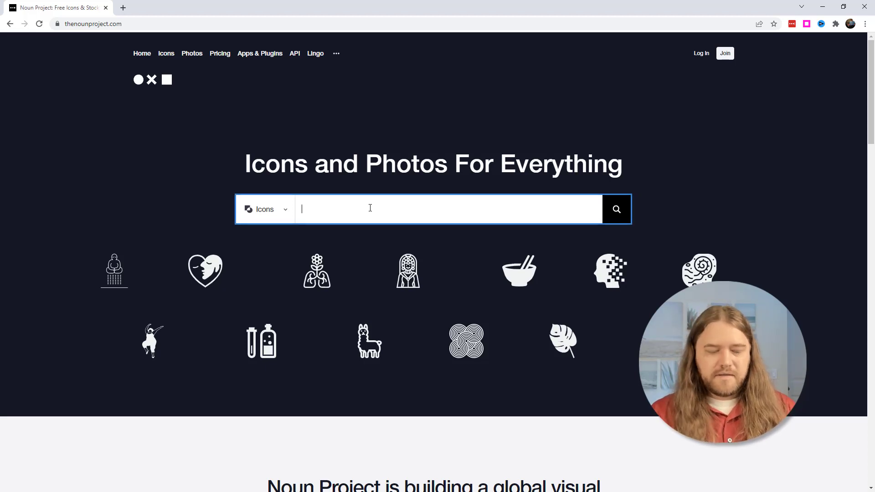
{"action": "type", "text": "student"}
{"action": "key", "text": "Return"}
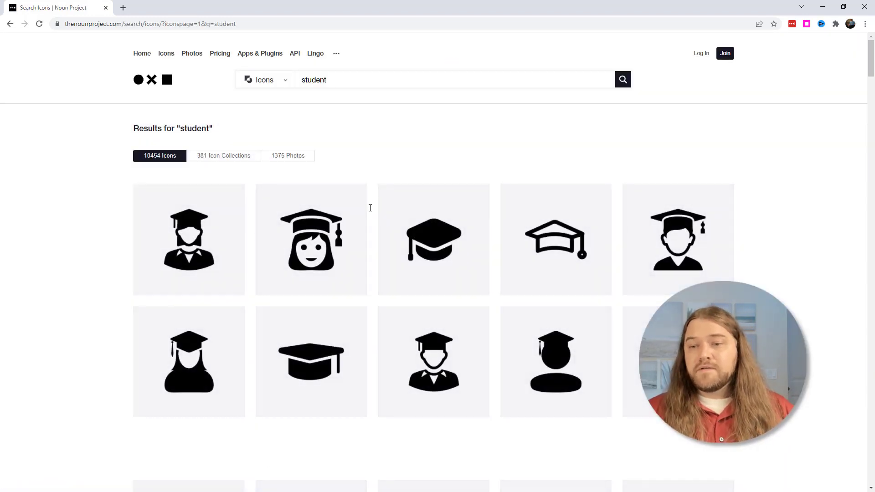
{"action": "scroll", "coordinate": [375, 213], "scroll_direction": "down", "scroll_amount": 10}
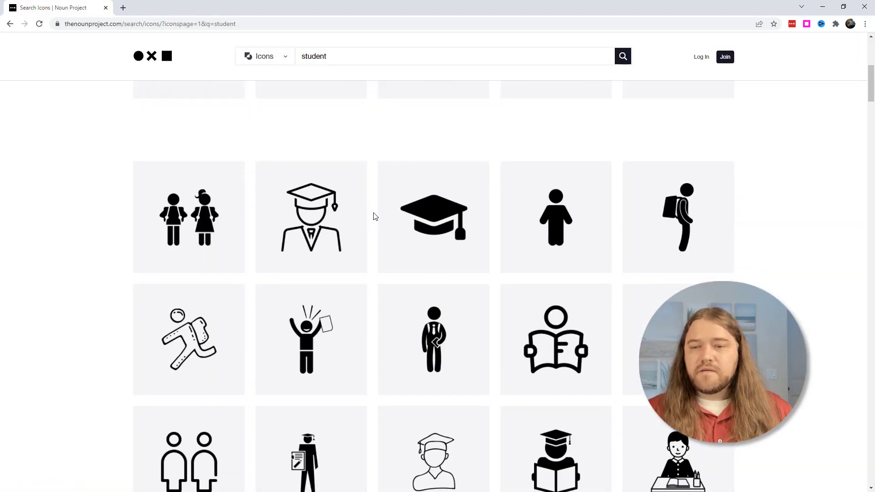
{"action": "scroll", "coordinate": [374, 215], "scroll_direction": "down", "scroll_amount": 1}
{"action": "scroll", "coordinate": [374, 216], "scroll_direction": "down", "scroll_amount": 9}
{"action": "scroll", "coordinate": [375, 220], "scroll_direction": "down", "scroll_amount": 4}
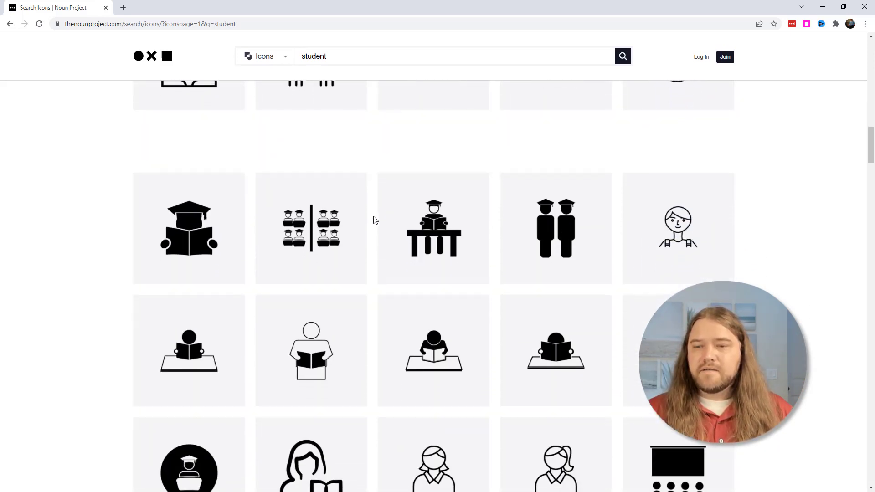
{"action": "scroll", "coordinate": [374, 223], "scroll_direction": "down", "scroll_amount": 3}
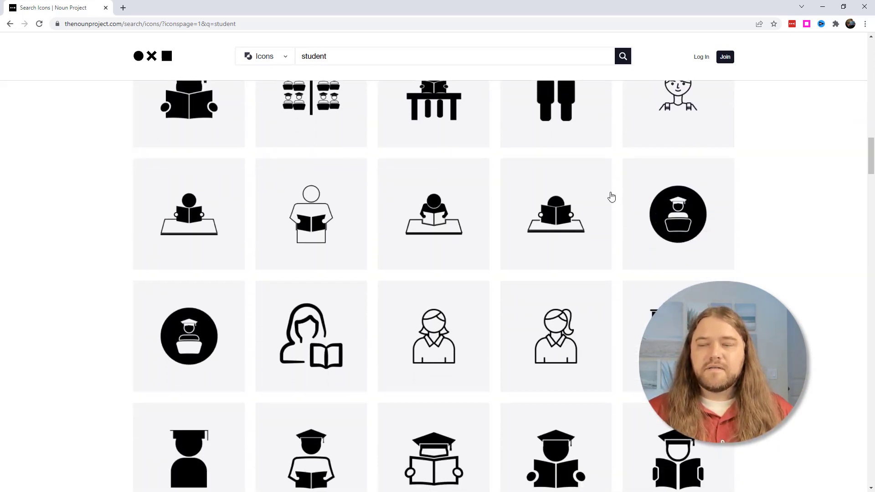
{"action": "scroll", "coordinate": [816, 113], "scroll_direction": "up", "scroll_amount": 15}
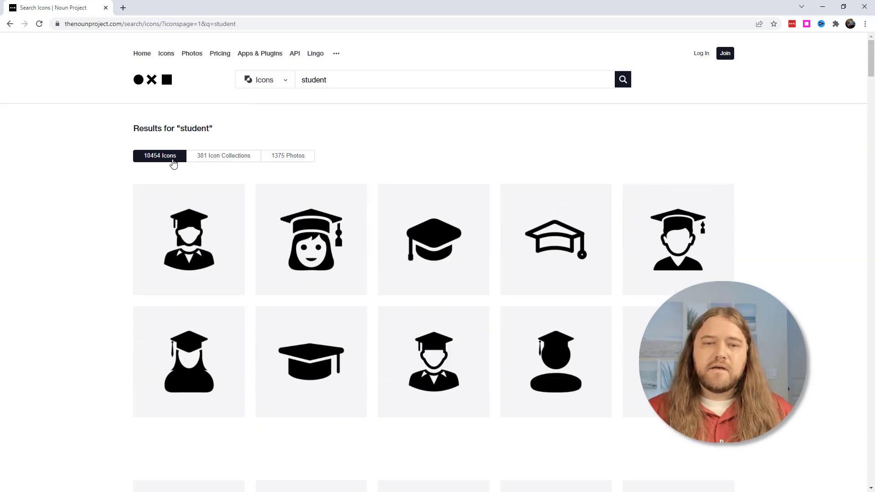
{"action": "left_click", "coordinate": [286, 157]}
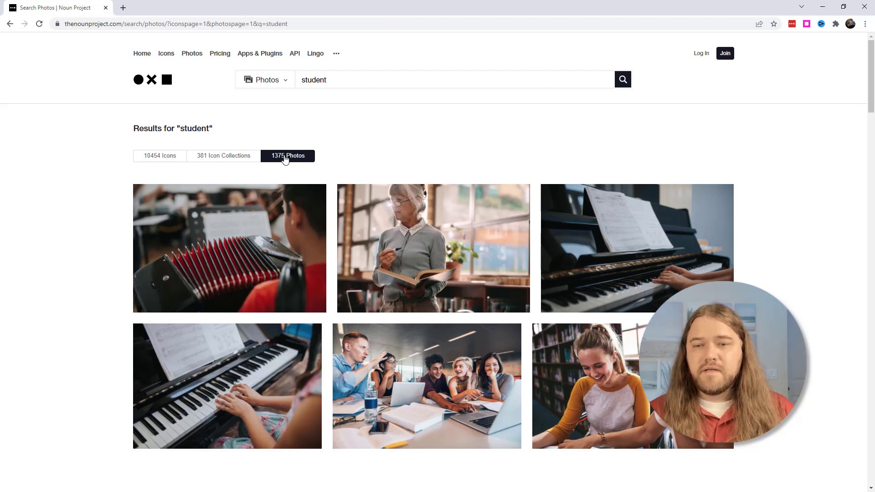
Replace the search with 'desk' and show the matching Icon Collections
{"action": "double_click", "coordinate": [302, 78]}
{"action": "type", "text": "desk"}
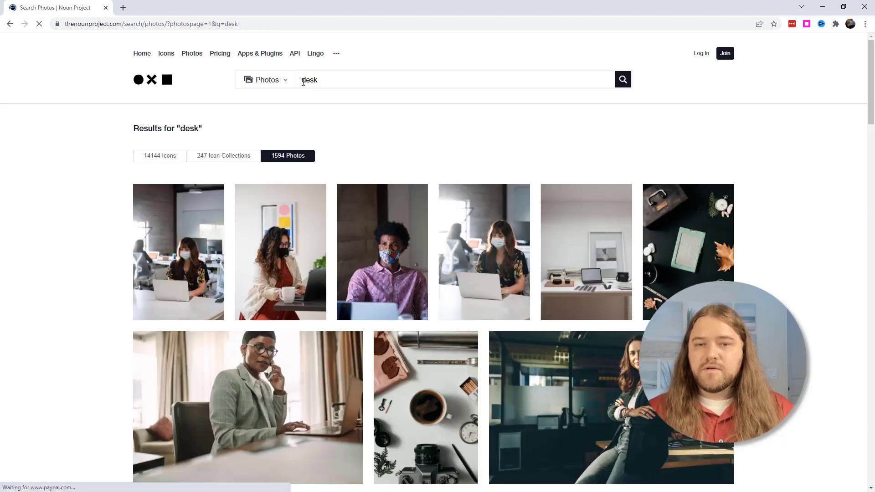
{"action": "scroll", "coordinate": [381, 178], "scroll_direction": "down", "scroll_amount": 10}
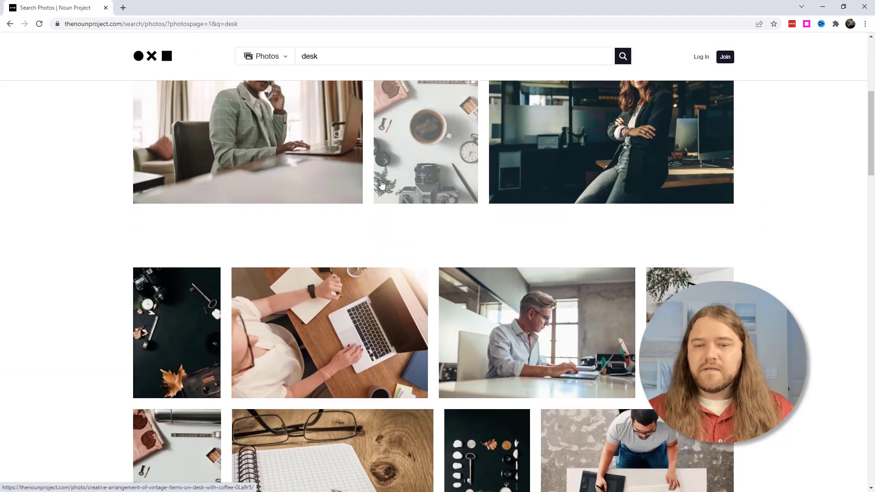
{"action": "scroll", "coordinate": [383, 187], "scroll_direction": "up", "scroll_amount": 10}
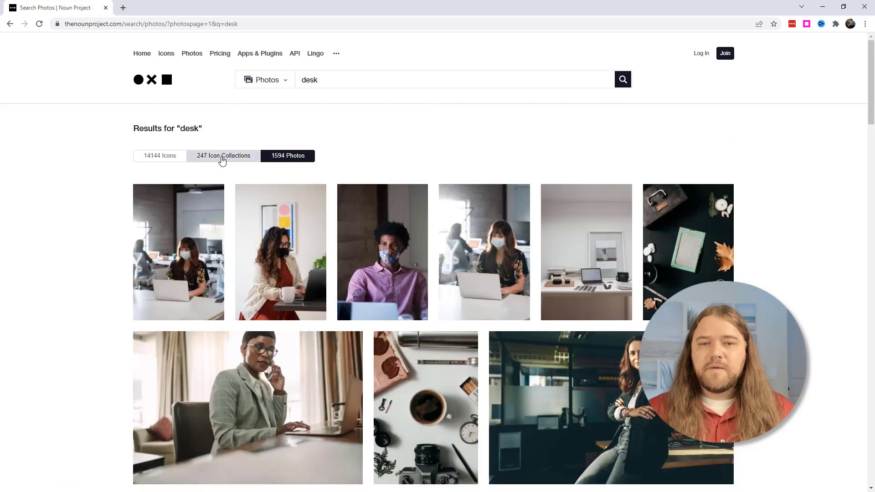
{"action": "left_click", "coordinate": [217, 160]}
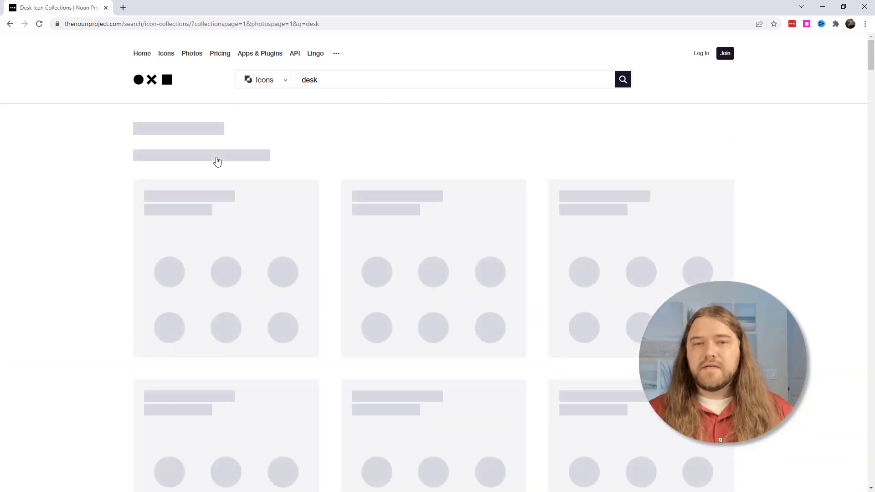
Open the Table - Solid collection and then the Desk icon's page
{"action": "left_click", "coordinate": [195, 253]}
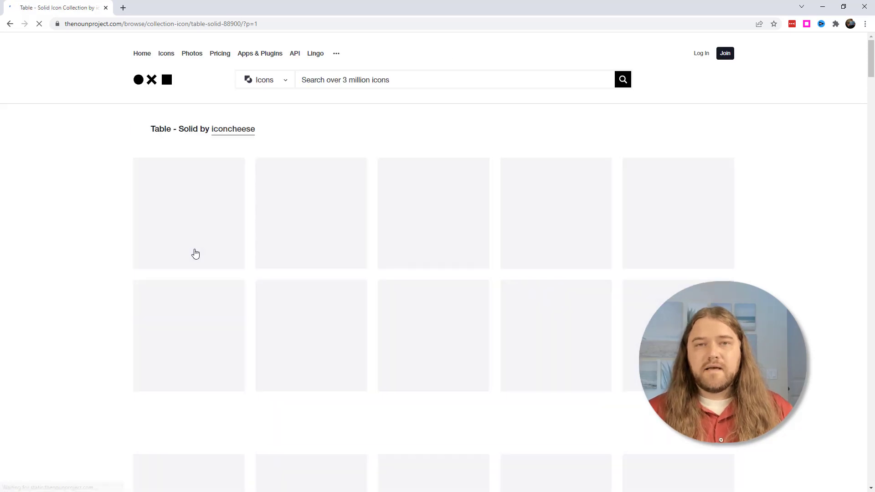
{"action": "scroll", "coordinate": [258, 228], "scroll_direction": "down", "scroll_amount": 5}
{"action": "scroll", "coordinate": [258, 227], "scroll_direction": "down", "scroll_amount": 13}
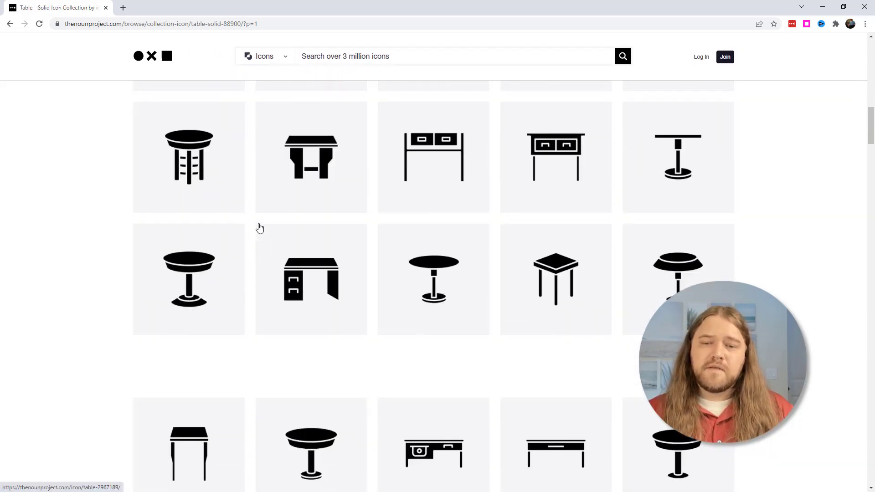
{"action": "left_click", "coordinate": [260, 228]}
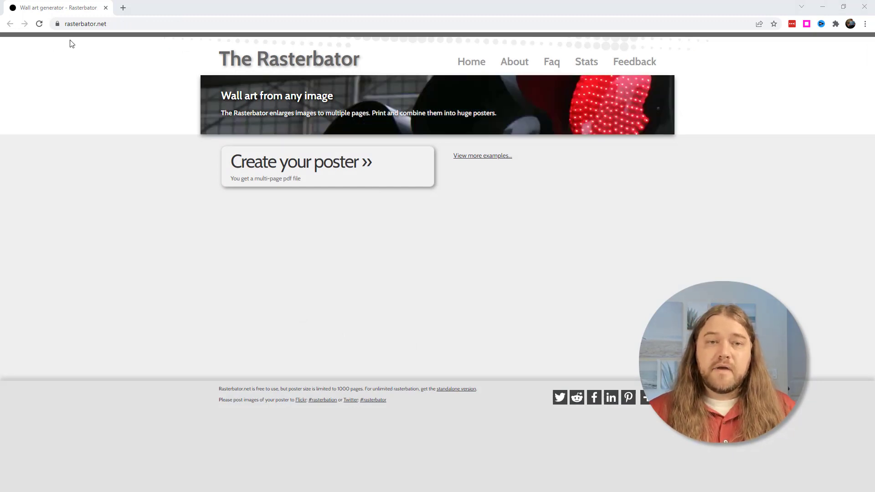
Start a new Rasterbator poster from the home page
{"action": "left_click", "coordinate": [311, 172]}
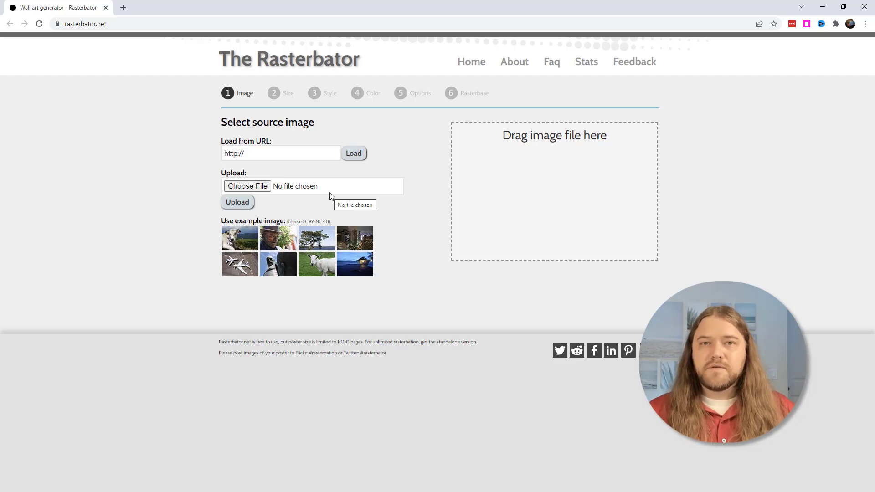
Load the photo as the source image and keep A4 Portrait paper, 4 sheets wide
{"action": "left_click_drag", "start_coordinate": [0, 203], "coordinate": [572, 187]}
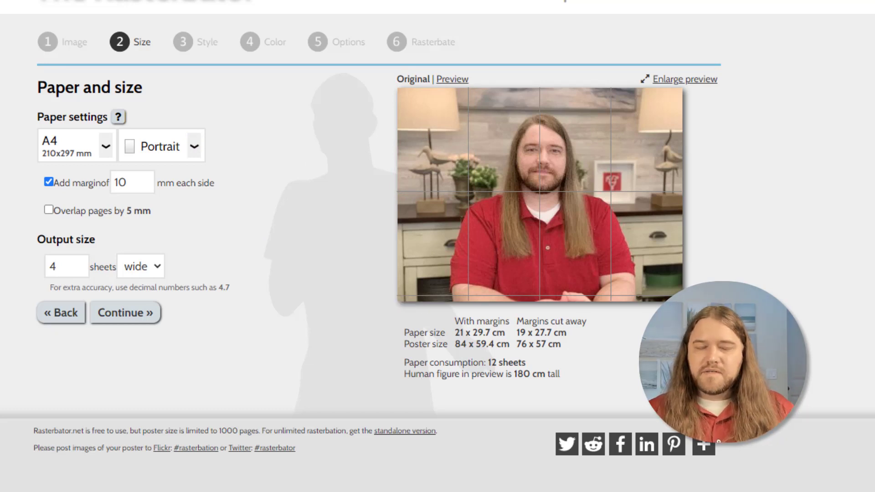
{"action": "left_click", "coordinate": [197, 149]}
{"action": "left_click", "coordinate": [156, 220]}
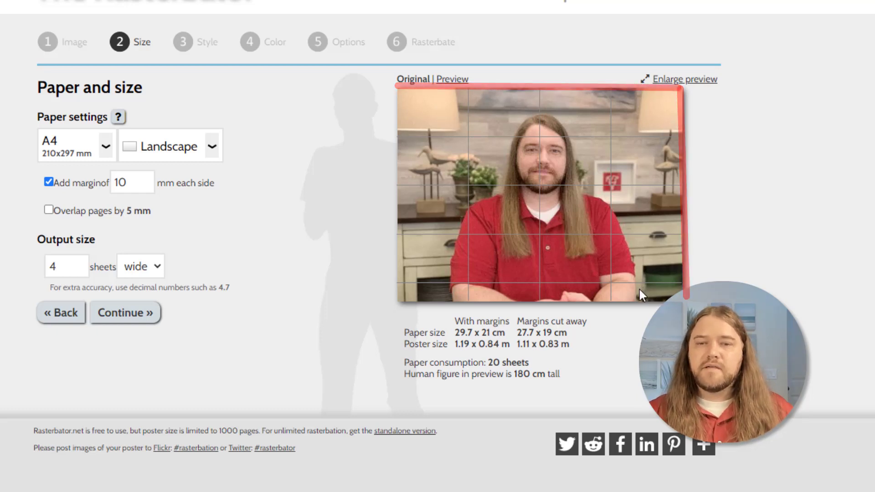
{"action": "left_click", "coordinate": [169, 146]}
{"action": "left_click", "coordinate": [163, 183]}
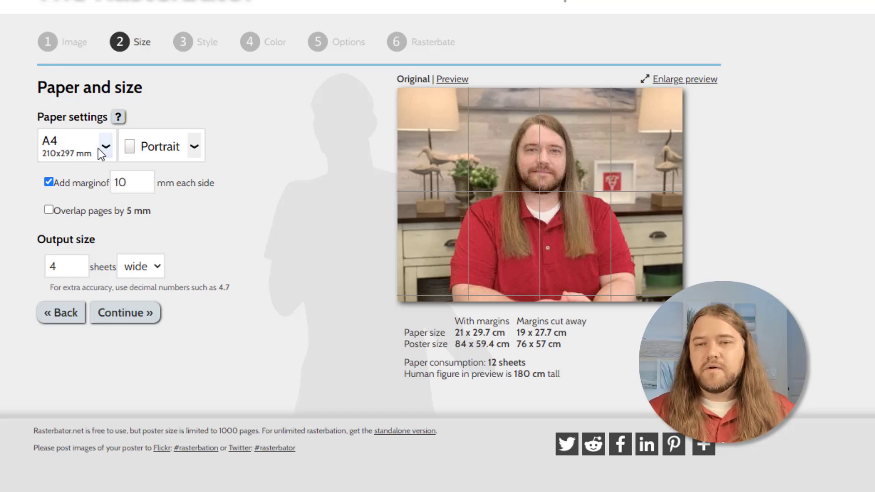
Preview the High Contrast Mosaic and Modernism styles, then settle on No effects
{"action": "left_click", "coordinate": [132, 315]}
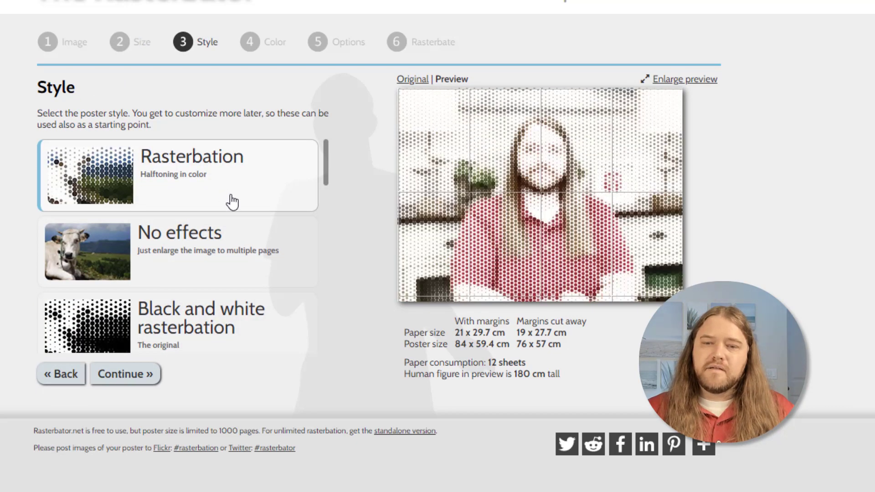
{"action": "scroll", "coordinate": [233, 204], "scroll_direction": "down", "scroll_amount": 1}
{"action": "scroll", "coordinate": [225, 244], "scroll_direction": "down", "scroll_amount": 2}
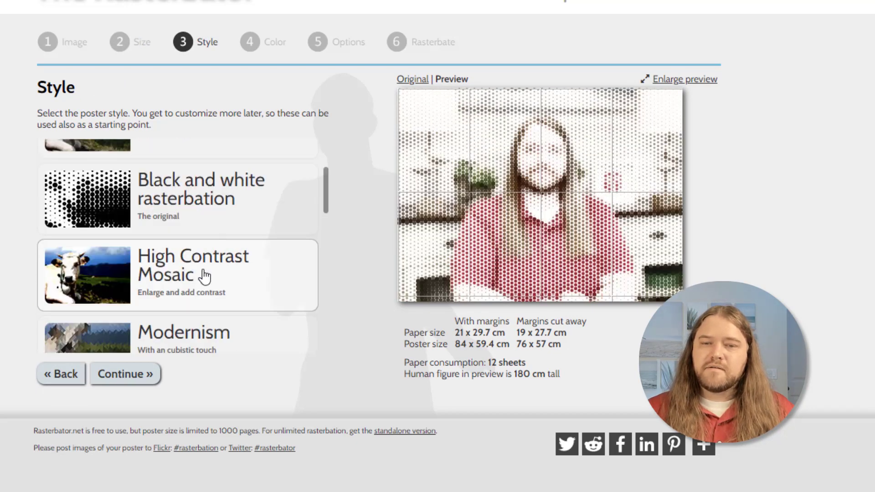
{"action": "left_click", "coordinate": [171, 287]}
{"action": "scroll", "coordinate": [183, 273], "scroll_direction": "down", "scroll_amount": 2}
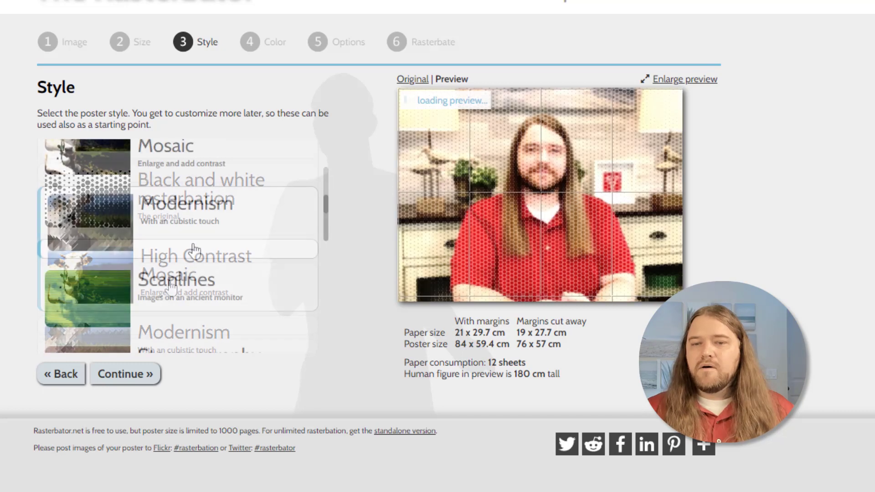
{"action": "left_click", "coordinate": [195, 250]}
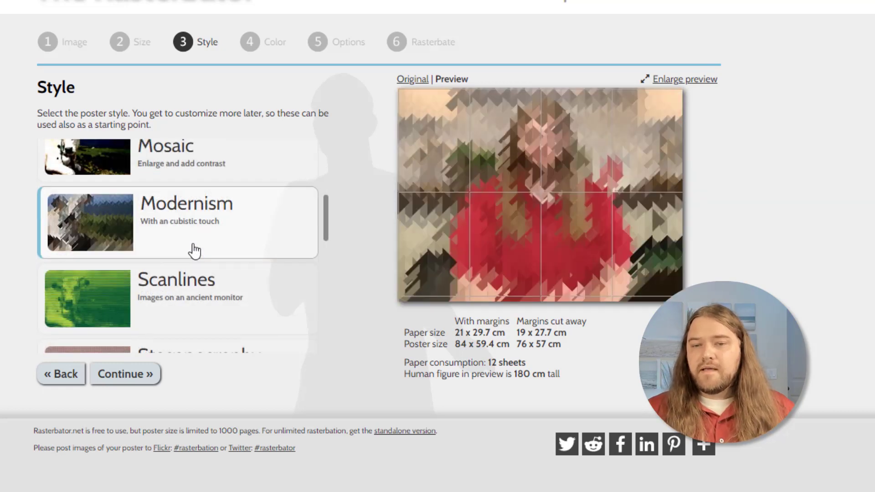
{"action": "scroll", "coordinate": [184, 244], "scroll_direction": "up", "scroll_amount": 5}
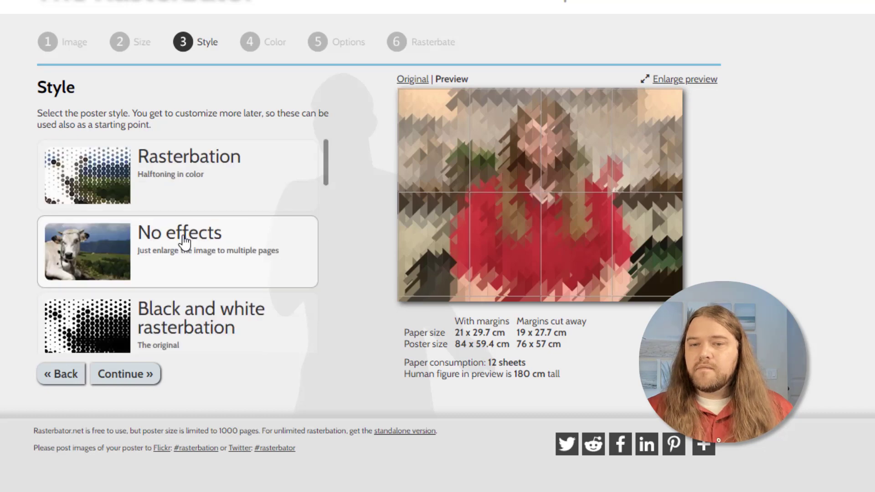
{"action": "left_click", "coordinate": [165, 252]}
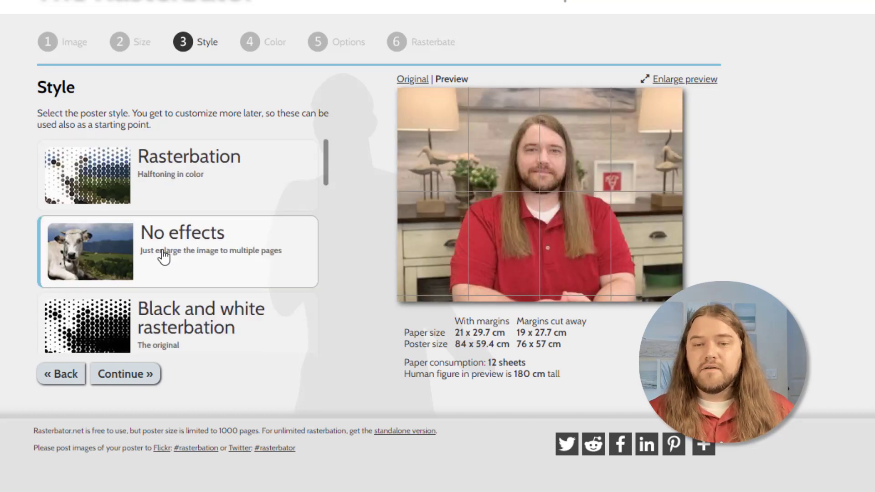
{"action": "left_click", "coordinate": [125, 374]}
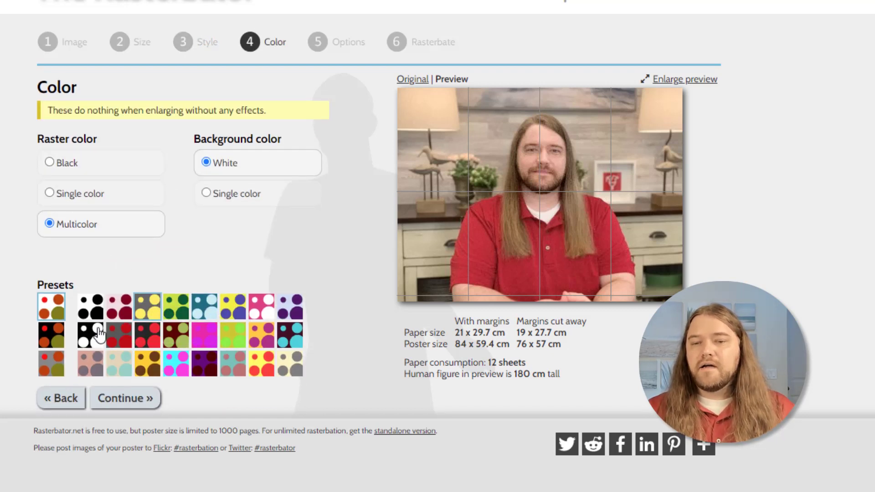
Keep Enlarge as the output type and generate the 12-page poster PDF
{"action": "left_click", "coordinate": [130, 398]}
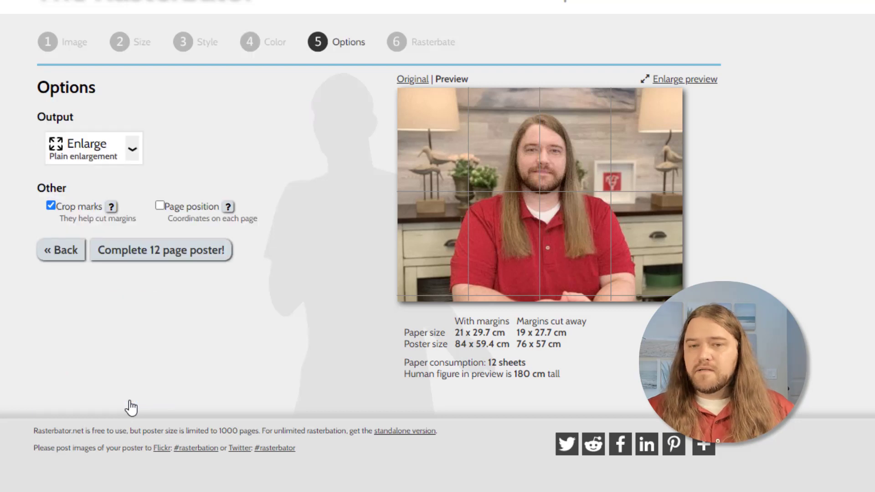
{"action": "left_click", "coordinate": [132, 150]}
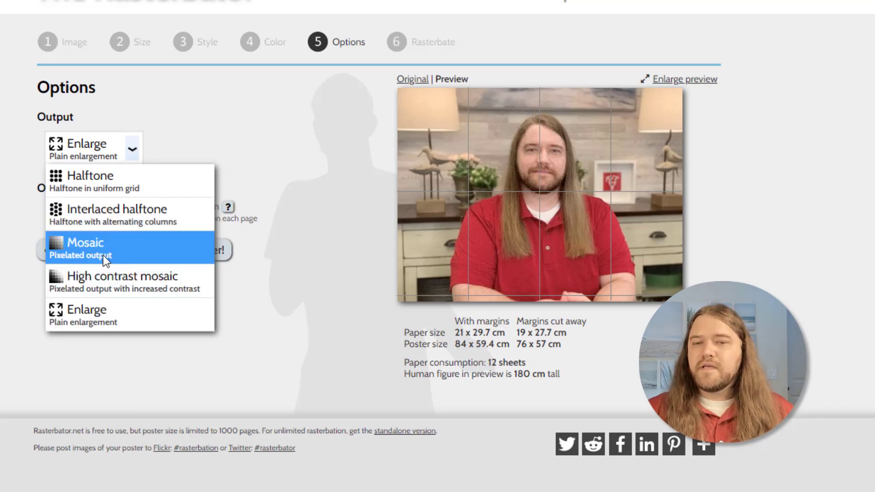
{"action": "left_click", "coordinate": [316, 151]}
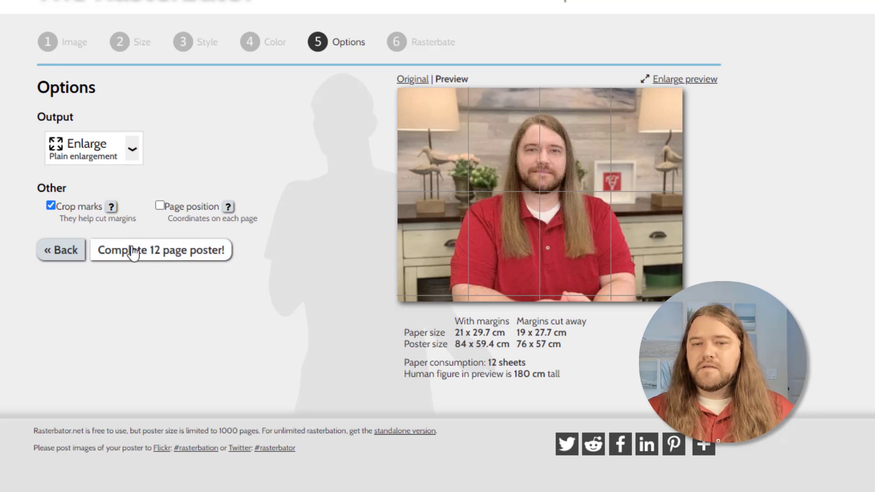
{"action": "left_click", "coordinate": [160, 254]}
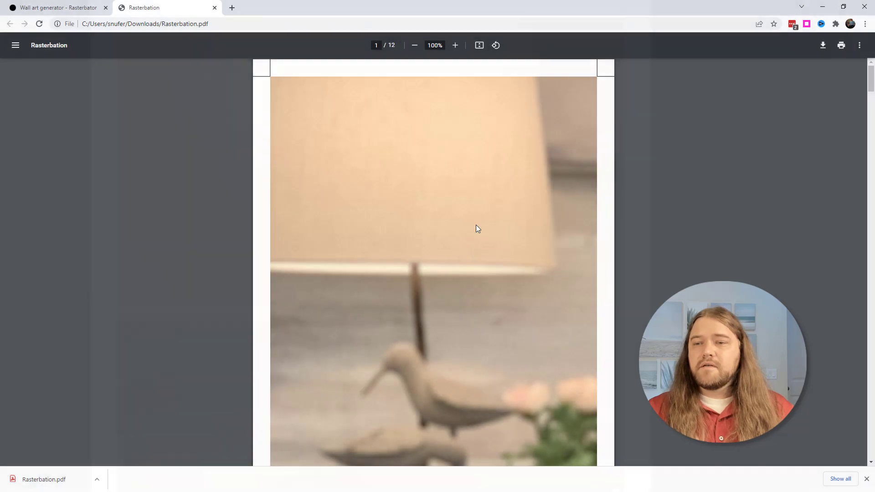
Scroll through the pages of the downloaded Rasterbation.pdf
{"action": "scroll", "coordinate": [475, 225], "scroll_direction": "down", "scroll_amount": 5}
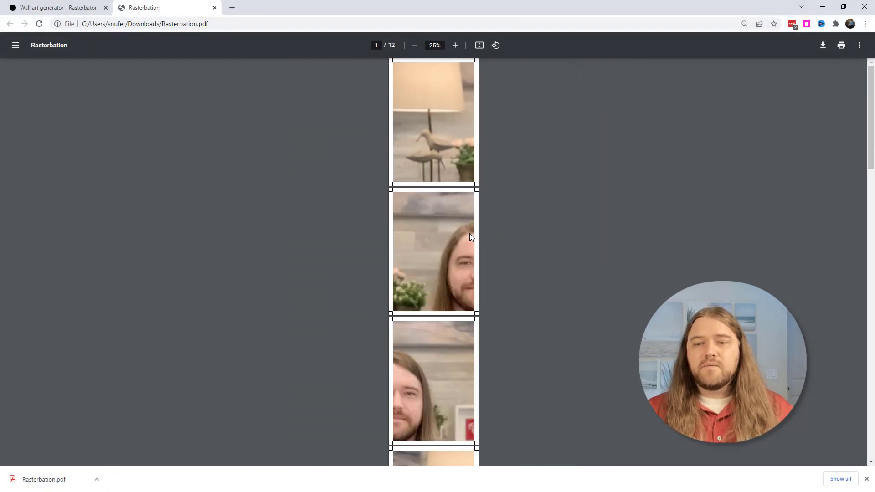
{"action": "scroll", "coordinate": [469, 235], "scroll_direction": "down", "scroll_amount": 12}
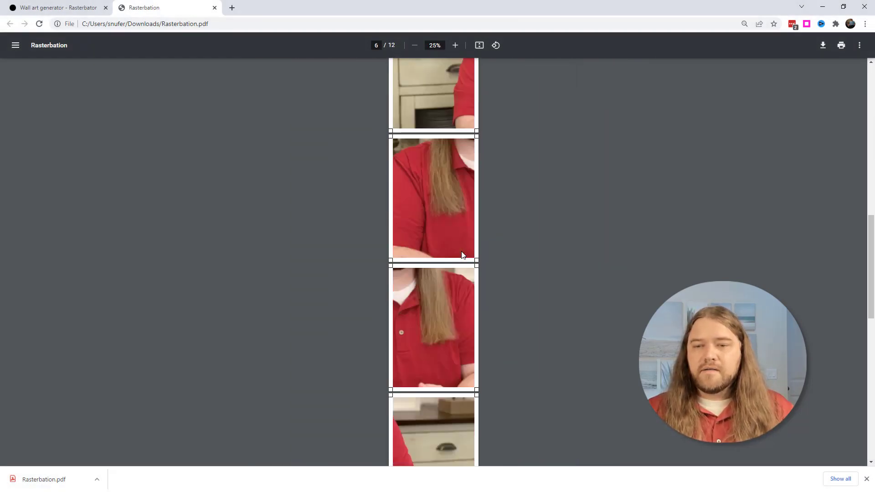
{"action": "scroll", "coordinate": [462, 251], "scroll_direction": "down", "scroll_amount": 10}
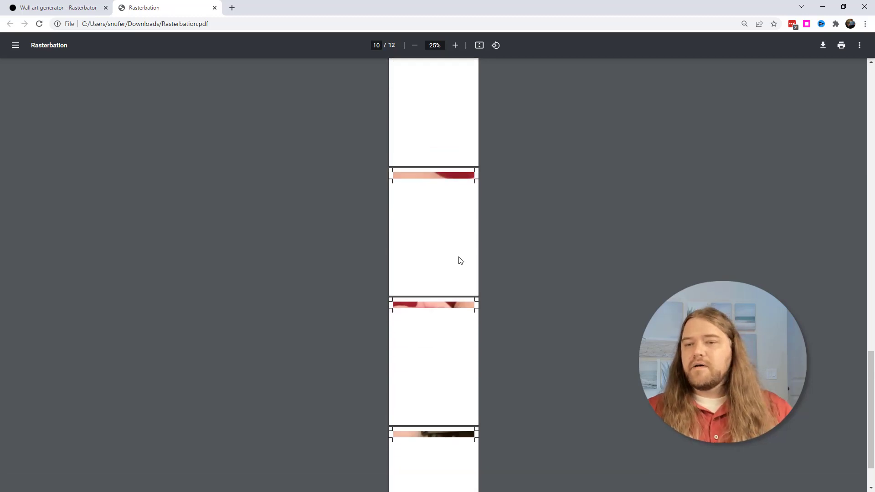
{"action": "scroll", "coordinate": [458, 256], "scroll_direction": "up", "scroll_amount": 5}
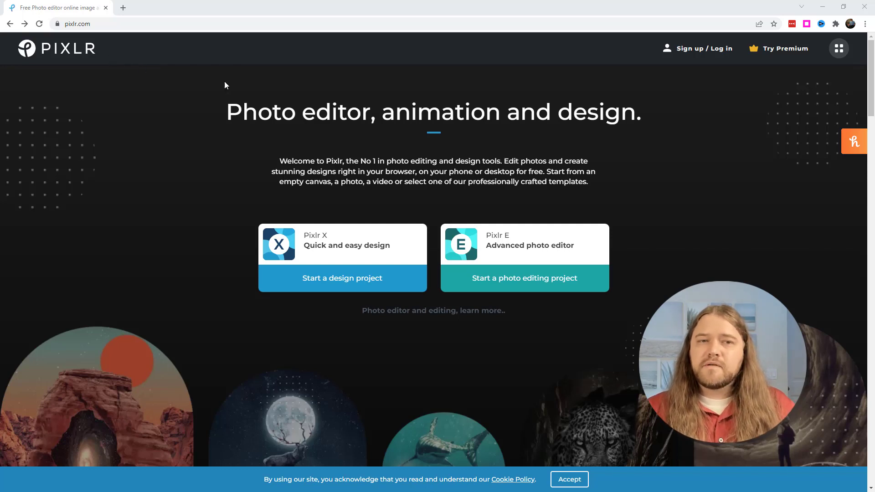
Open the photo in Pixlr E, resized for web to 600 × 450 pixels
{"action": "left_click", "coordinate": [524, 283]}
{"action": "left_click_drag", "start_coordinate": [213, 189], "coordinate": [456, 175]}
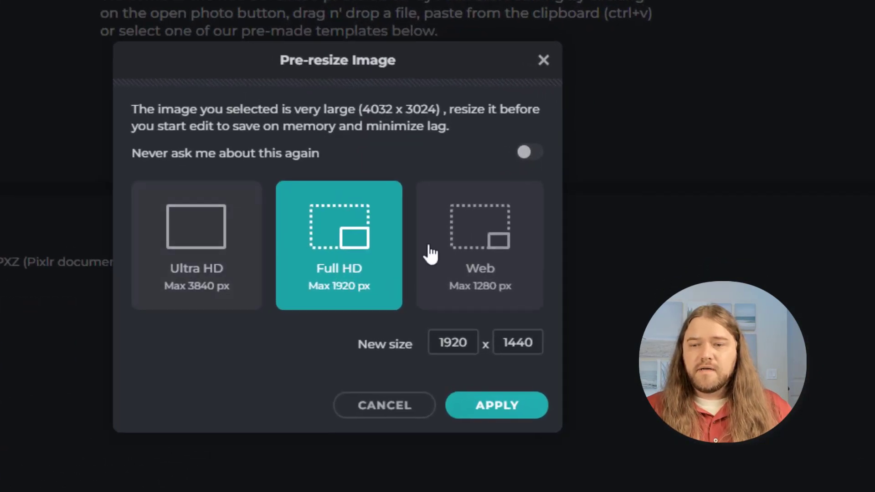
{"action": "left_click", "coordinate": [478, 255]}
{"action": "left_click", "coordinate": [454, 342]}
{"action": "double_click", "coordinate": [457, 344]}
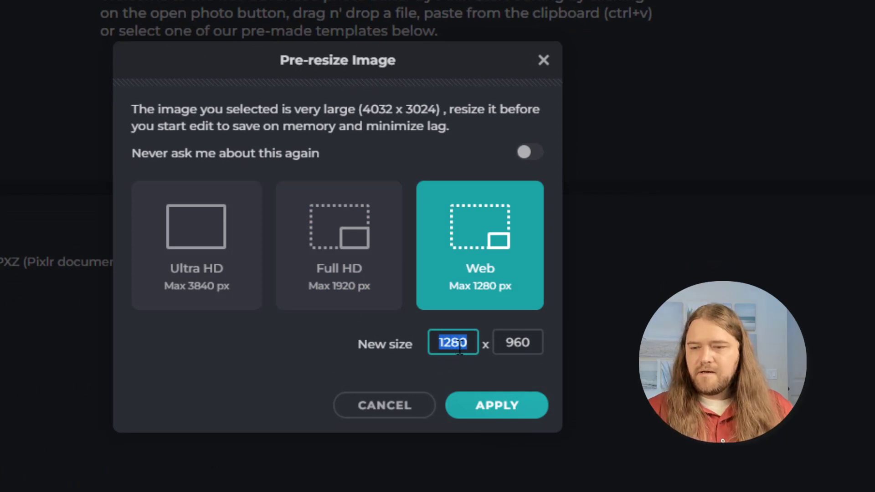
{"action": "type", "text": "600"}
{"action": "left_click", "coordinate": [495, 405]}
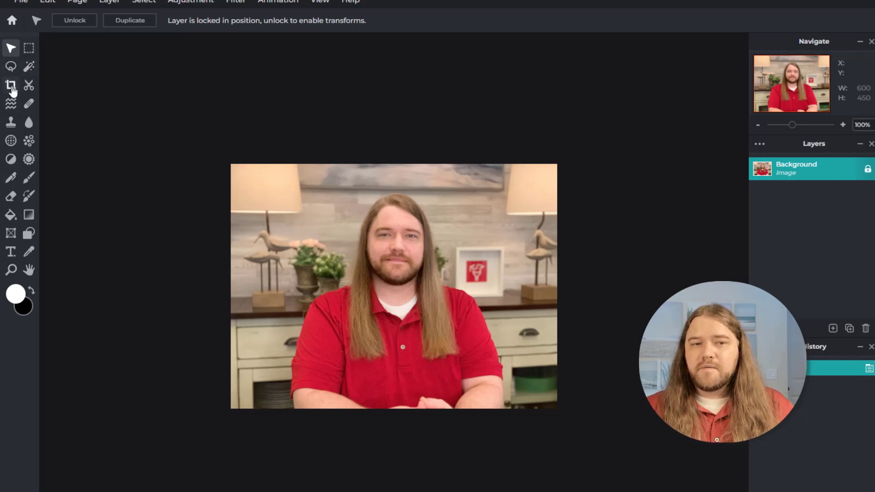
Crop both sides of the photo to 557 × 450
{"action": "left_click", "coordinate": [11, 86]}
{"action": "mouse_move", "coordinate": [230, 284]}
{"action": "left_mouse_down"}
{"action": "mouse_move", "coordinate": [280, 283]}
{"action": "mouse_move", "coordinate": [246, 282]}
{"action": "left_mouse_up"}
{"action": "left_click_drag", "start_coordinate": [556, 291], "coordinate": [549, 290]}
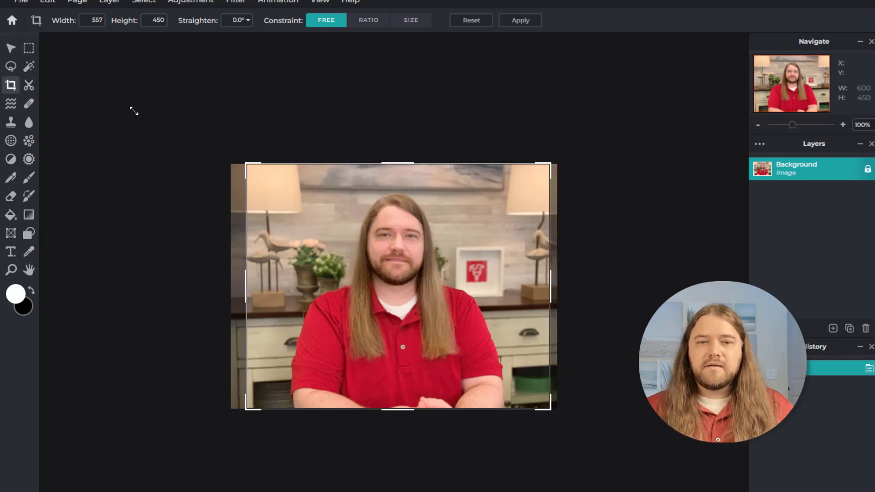
{"action": "key", "text": "Return"}
Blur the room behind the man with a 98 px blur brush, keeping him sharp
{"action": "left_click", "coordinate": [29, 123]}
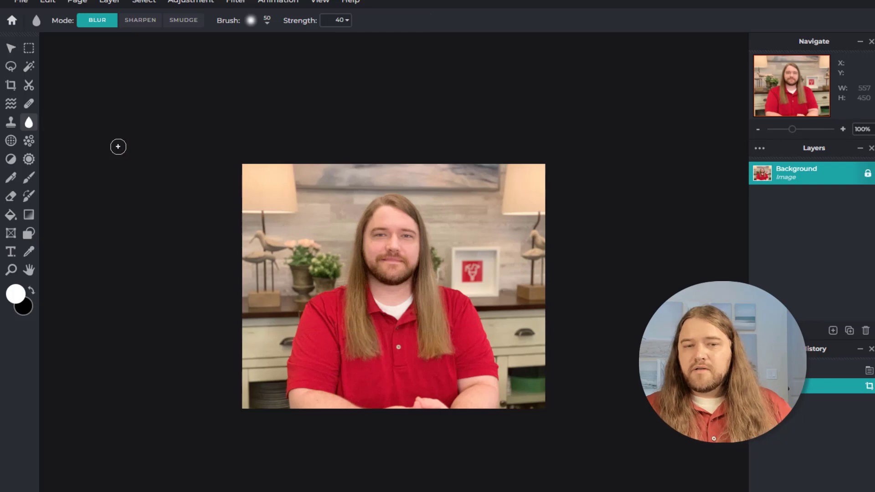
{"action": "left_click", "coordinate": [267, 21]}
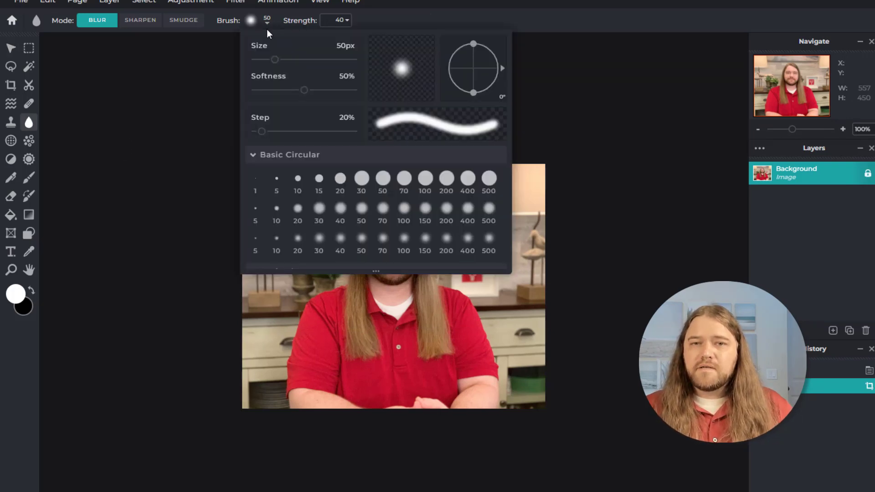
{"action": "mouse_move", "coordinate": [275, 61]}
{"action": "left_mouse_down"}
{"action": "mouse_move", "coordinate": [296, 64]}
{"action": "mouse_move", "coordinate": [296, 91]}
{"action": "mouse_move", "coordinate": [285, 93]}
{"action": "left_mouse_up"}
{"action": "mouse_move", "coordinate": [272, 275]}
{"action": "left_mouse_down"}
{"action": "mouse_move", "coordinate": [318, 277]}
{"action": "mouse_move", "coordinate": [258, 411]}
{"action": "left_mouse_up"}
{"action": "mouse_move", "coordinate": [514, 195]}
{"action": "left_mouse_down"}
{"action": "mouse_move", "coordinate": [526, 381]}
{"action": "mouse_move", "coordinate": [537, 169]}
{"action": "mouse_move", "coordinate": [472, 275]}
{"action": "left_mouse_up"}
{"action": "mouse_move", "coordinate": [528, 171]}
{"action": "left_mouse_down"}
{"action": "mouse_move", "coordinate": [360, 152]}
{"action": "mouse_move", "coordinate": [274, 296]}
{"action": "left_mouse_up"}
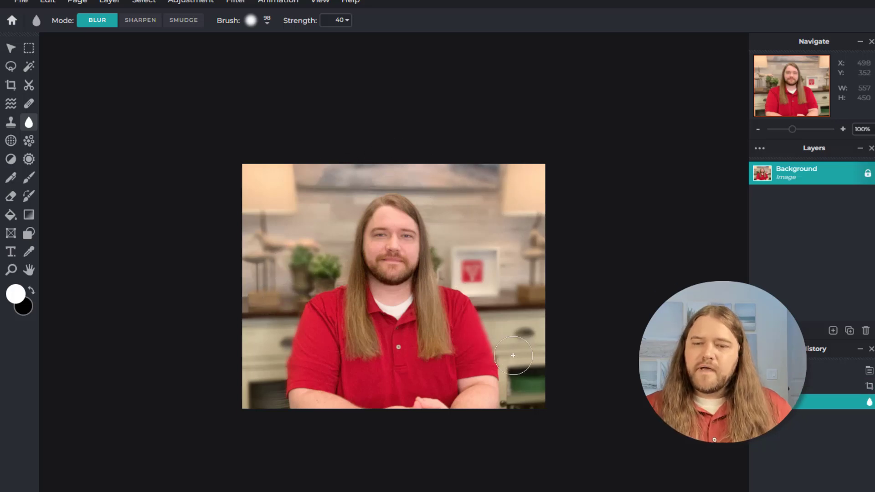
{"action": "left_click_drag", "start_coordinate": [511, 347], "coordinate": [522, 345]}
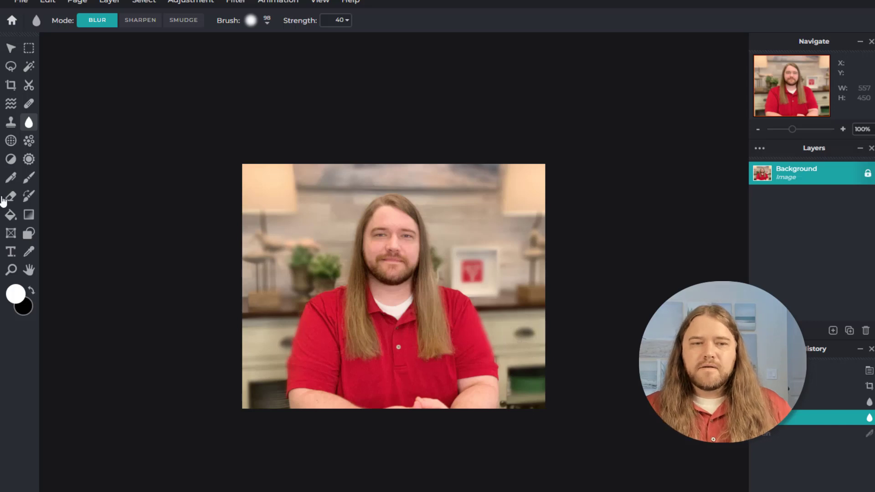
With the Pencil tool, try a white loop around the head, then undo it
{"action": "left_click", "coordinate": [12, 182]}
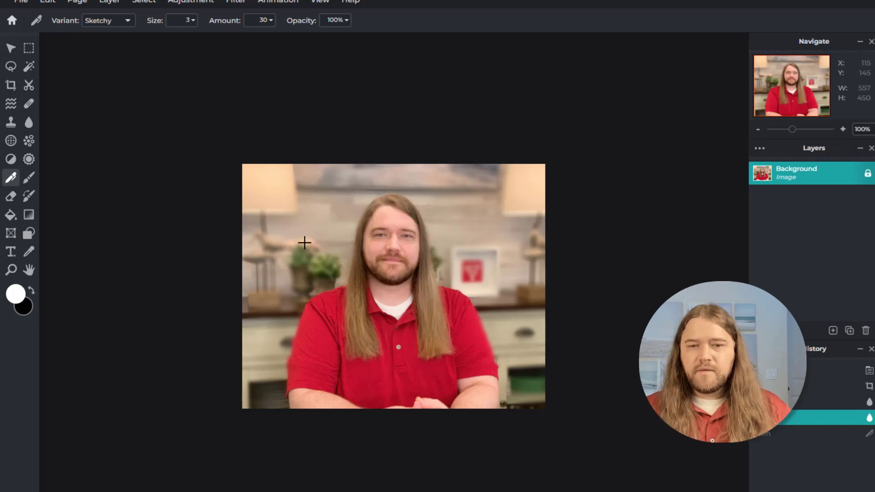
{"action": "right_click", "coordinate": [321, 226]}
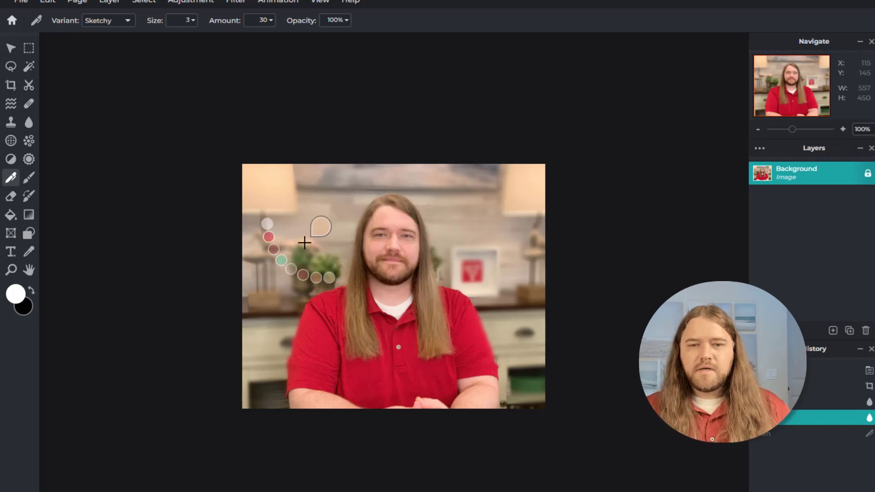
{"action": "left_click", "coordinate": [267, 223]}
{"action": "mouse_move", "coordinate": [305, 248]}
{"action": "left_mouse_down"}
{"action": "mouse_move", "coordinate": [359, 205]}
{"action": "mouse_move", "coordinate": [403, 314]}
{"action": "mouse_move", "coordinate": [353, 314]}
{"action": "mouse_move", "coordinate": [502, 313]}
{"action": "mouse_move", "coordinate": [487, 313]}
{"action": "left_mouse_up"}
{"action": "key", "text": "ctrl+z"}
Switch the pencil to Crayon and draw a red heart around the man's head
{"action": "left_click", "coordinate": [126, 21]}
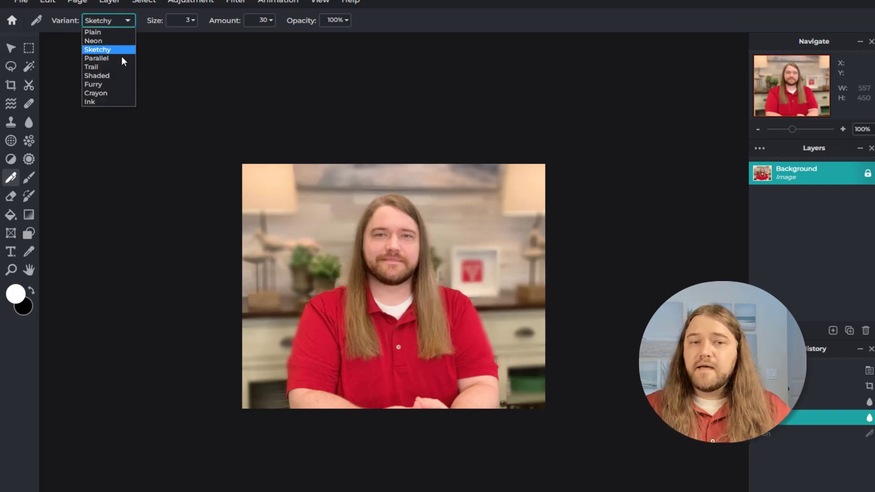
{"action": "left_click", "coordinate": [101, 94]}
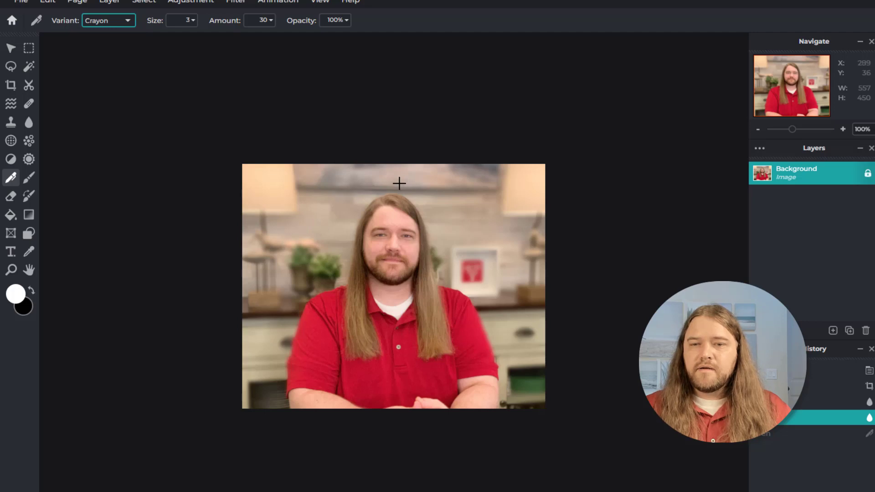
{"action": "mouse_move", "coordinate": [400, 184]}
{"action": "left_mouse_down"}
{"action": "mouse_move", "coordinate": [330, 216]}
{"action": "mouse_move", "coordinate": [451, 231]}
{"action": "mouse_move", "coordinate": [371, 185]}
{"action": "mouse_move", "coordinate": [418, 312]}
{"action": "mouse_move", "coordinate": [435, 303]}
{"action": "left_mouse_up"}
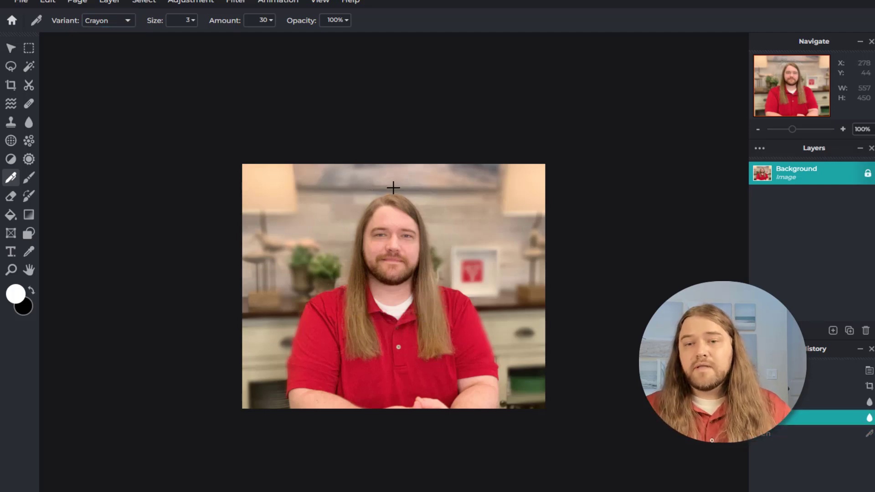
{"action": "mouse_move", "coordinate": [372, 170]}
{"action": "left_mouse_down"}
{"action": "mouse_move", "coordinate": [348, 243]}
{"action": "mouse_move", "coordinate": [395, 319]}
{"action": "left_mouse_up"}
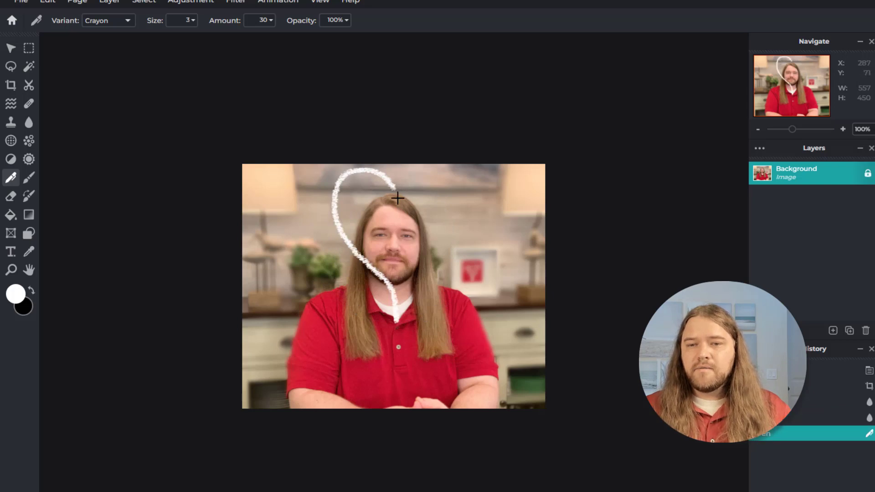
{"action": "mouse_move", "coordinate": [394, 188]}
{"action": "left_mouse_down"}
{"action": "mouse_move", "coordinate": [461, 186]}
{"action": "mouse_move", "coordinate": [393, 296]}
{"action": "left_mouse_up"}
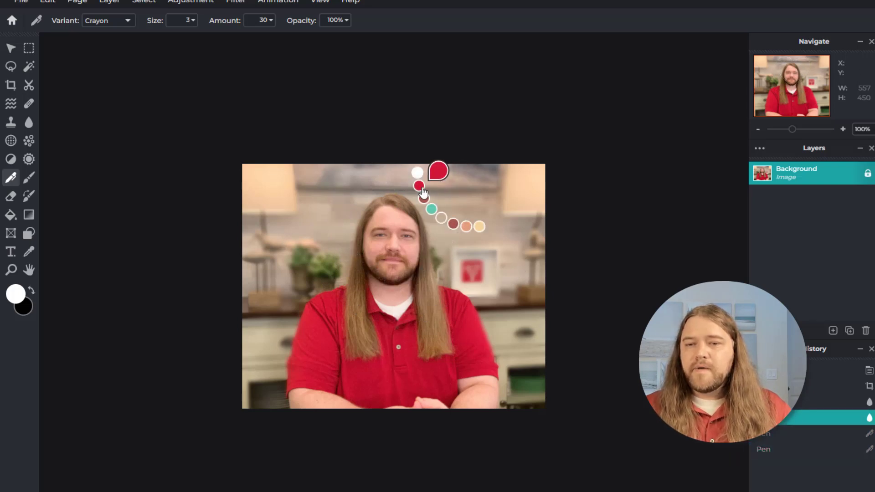
{"action": "left_click", "coordinate": [419, 186]}
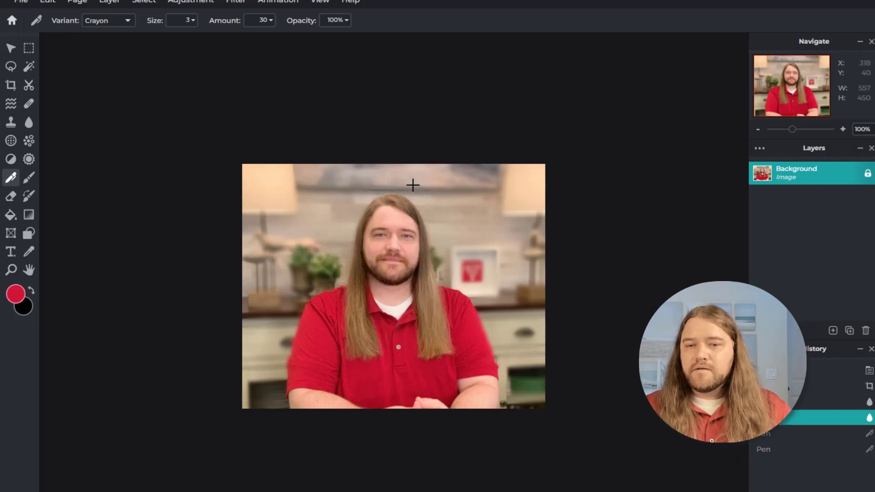
{"action": "mouse_move", "coordinate": [389, 184]}
{"action": "left_mouse_down"}
{"action": "mouse_move", "coordinate": [313, 176]}
{"action": "mouse_move", "coordinate": [399, 316]}
{"action": "left_mouse_up"}
{"action": "left_click_drag", "start_coordinate": [418, 173], "coordinate": [422, 301]}
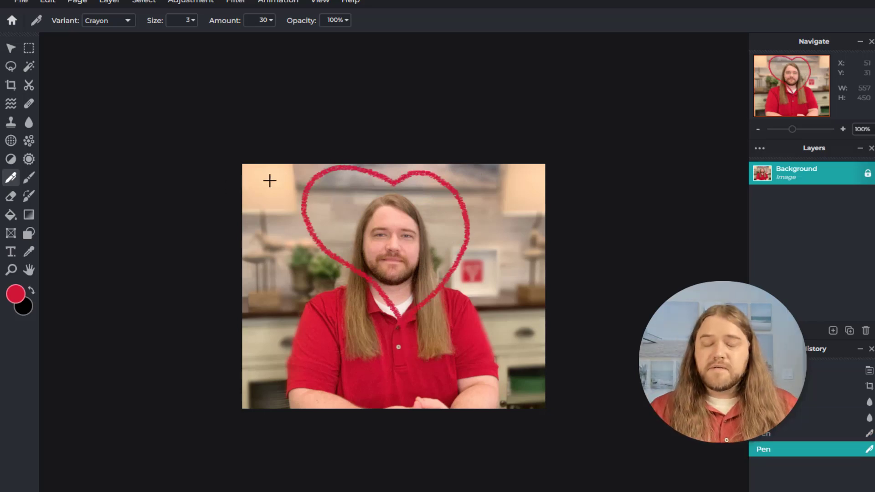
Add the teal caption 'Happy teaching and learning!!' below the heart, then start exporting the image
{"action": "left_click", "coordinate": [11, 252]}
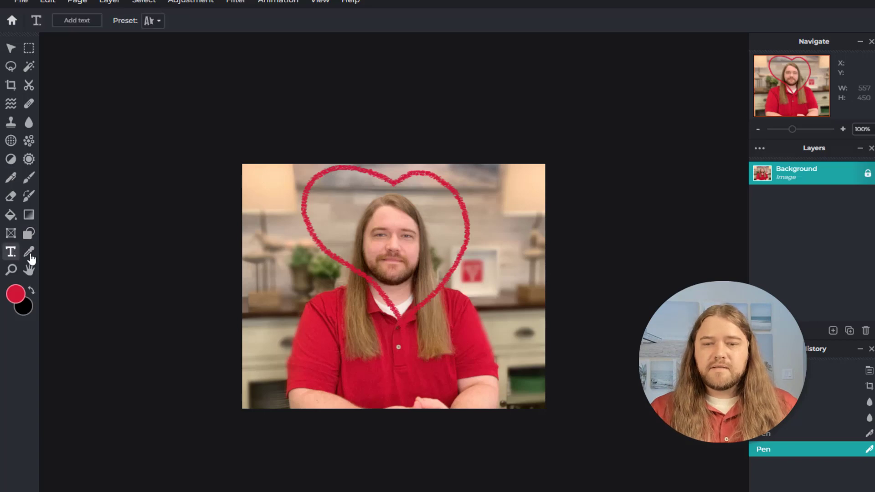
{"action": "left_click", "coordinate": [354, 296]}
{"action": "type", "text": "Happy teaching and learning!!"}
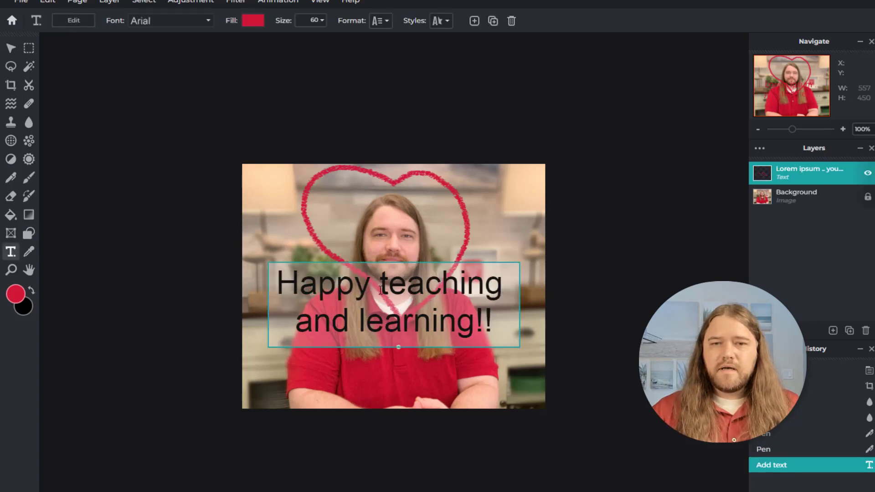
{"action": "left_click", "coordinate": [253, 21]}
{"action": "left_click", "coordinate": [321, 98]}
{"action": "left_click", "coordinate": [294, 220]}
{"action": "left_click", "coordinate": [383, 95]}
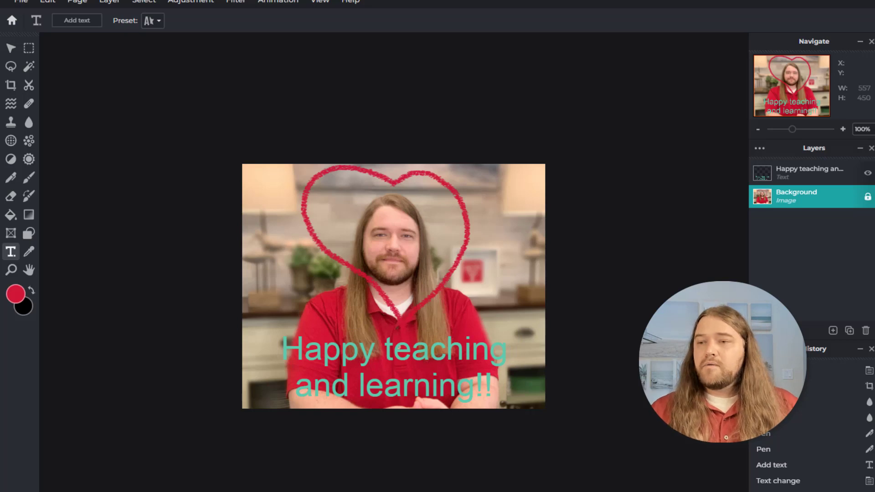
{"action": "left_click", "coordinate": [22, 2]}
{"action": "mouse_move", "coordinate": [44, 112]}
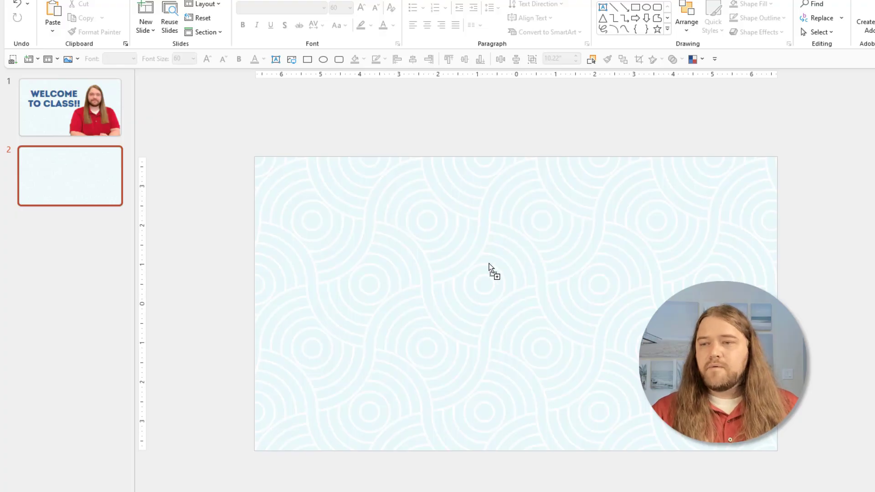
Place the exported Pixlr photo on slide 2 and enlarge it across the slide's centre
{"action": "left_click_drag", "start_coordinate": [489, 268], "coordinate": [489, 268]}
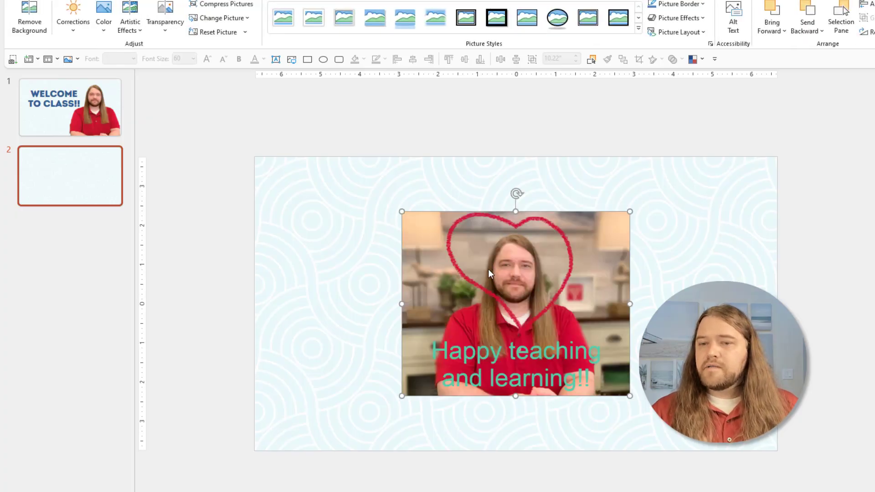
{"action": "left_click_drag", "start_coordinate": [383, 192], "coordinate": [375, 188]}
{"action": "left_click", "coordinate": [819, 361]}
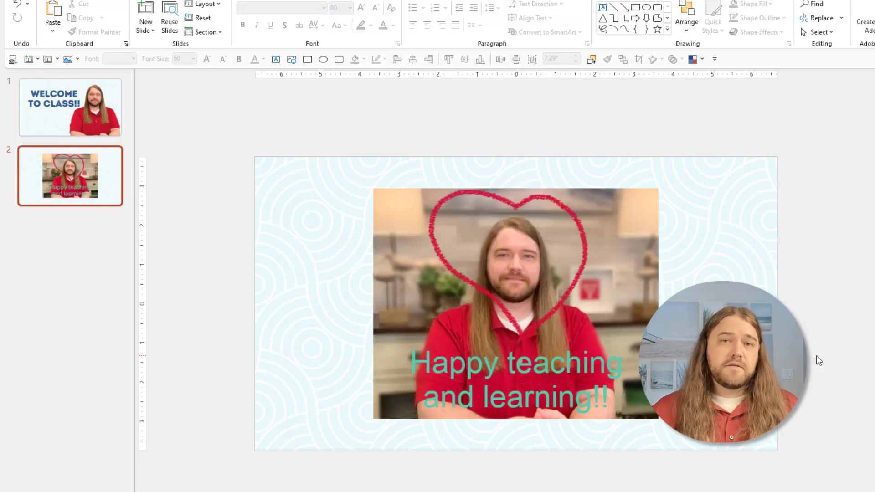